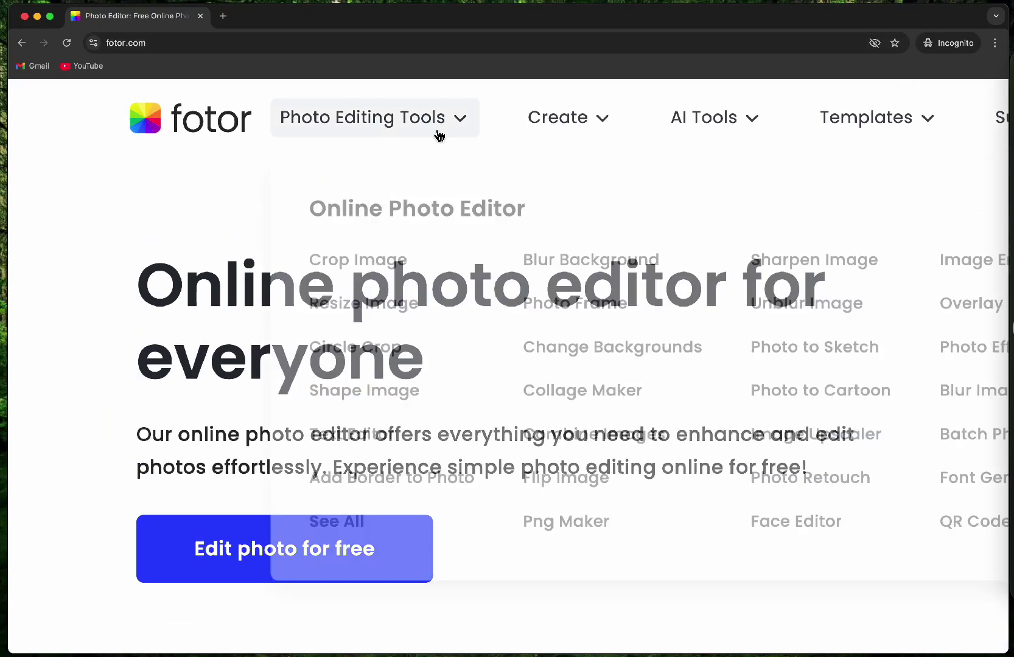
Open Fotor's sign-up dialog with its Google, Facebook, Apple and Email options
mouse_move(611, 125)
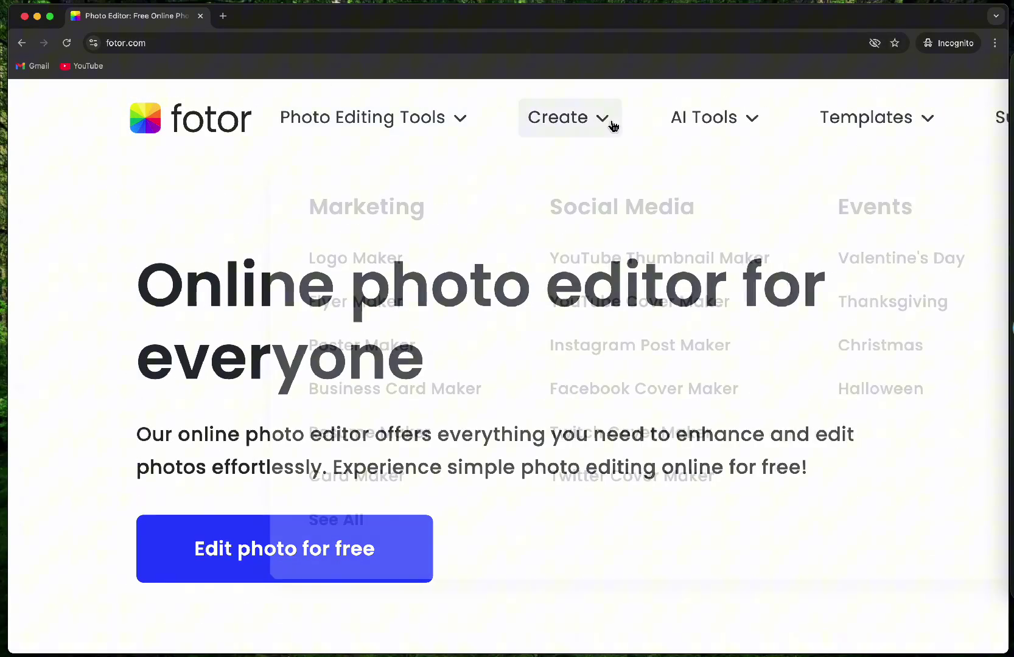
scroll(613, 126, right, 5)
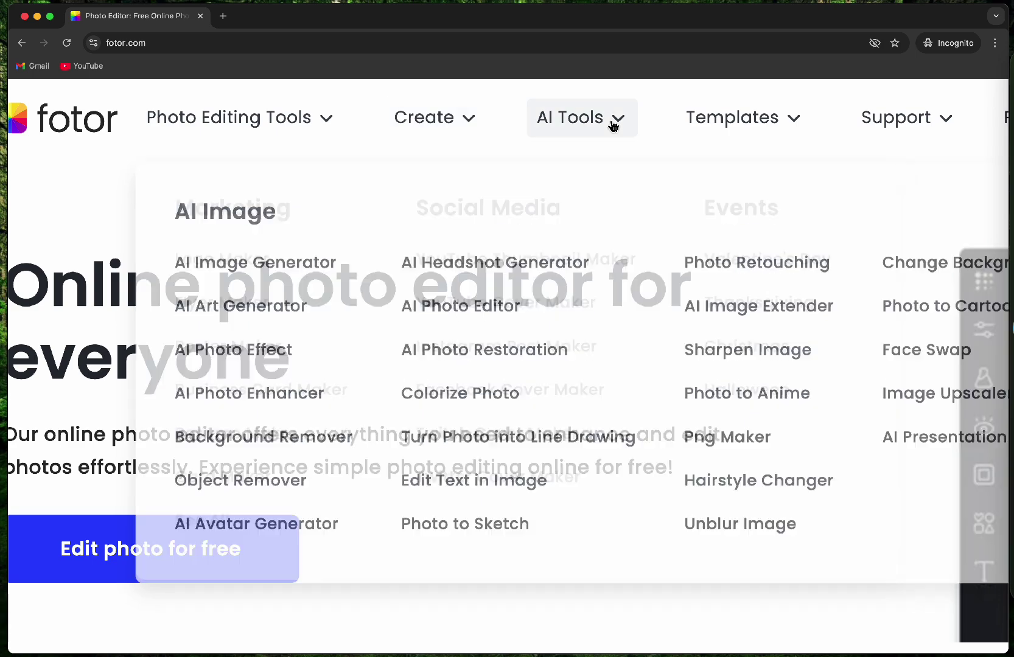
mouse_move(734, 123)
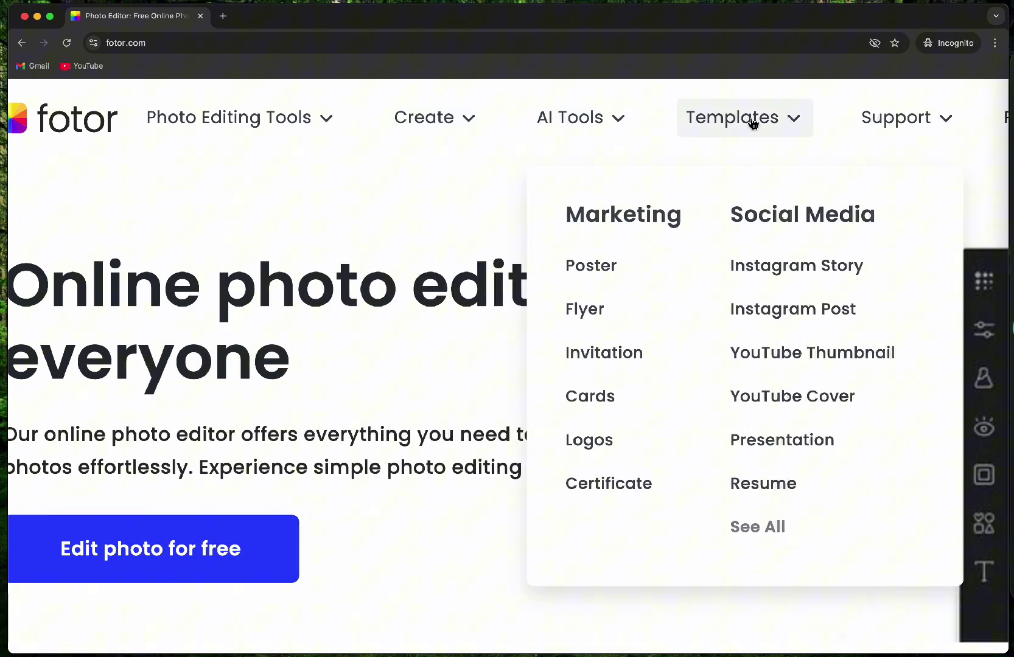
scroll(753, 124, right, 15)
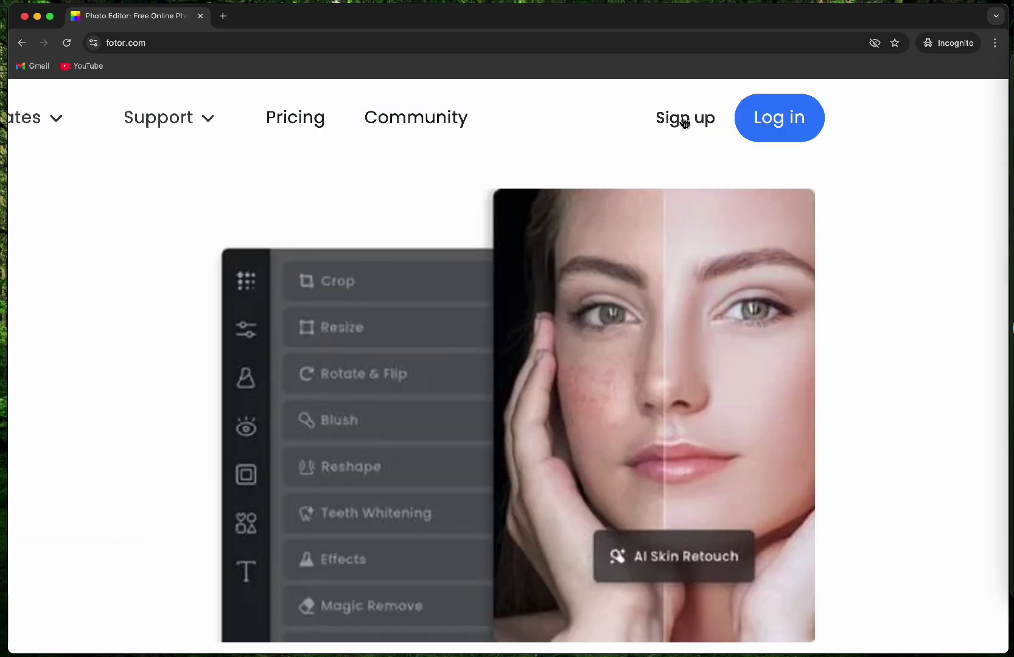
click(685, 119)
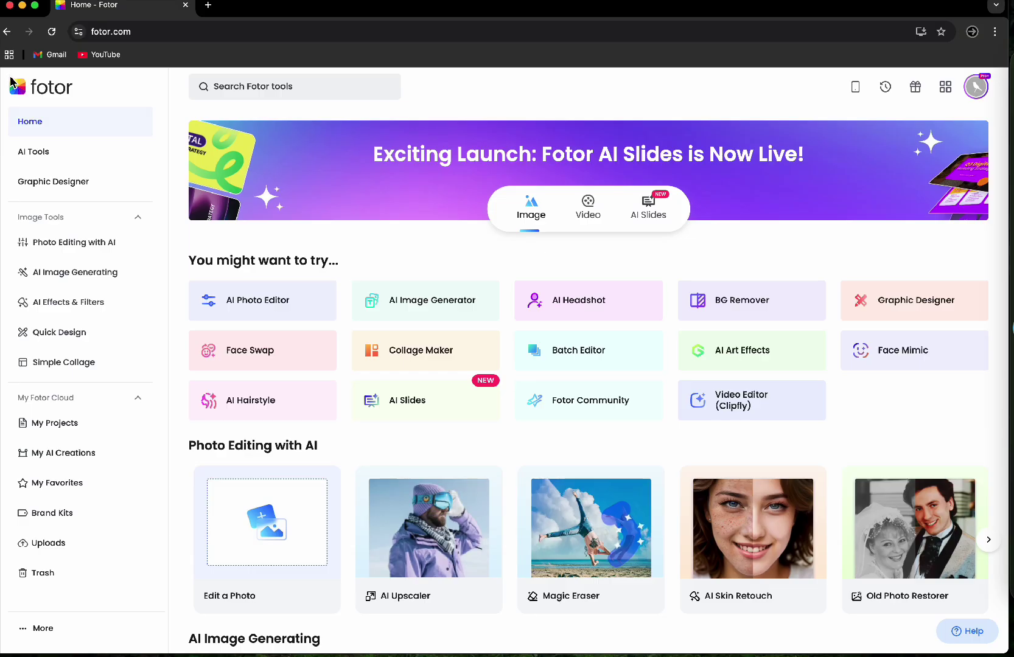
Toggle the home tool showcase from Image to Video and back to Image
scroll(12, 82, up, 5)
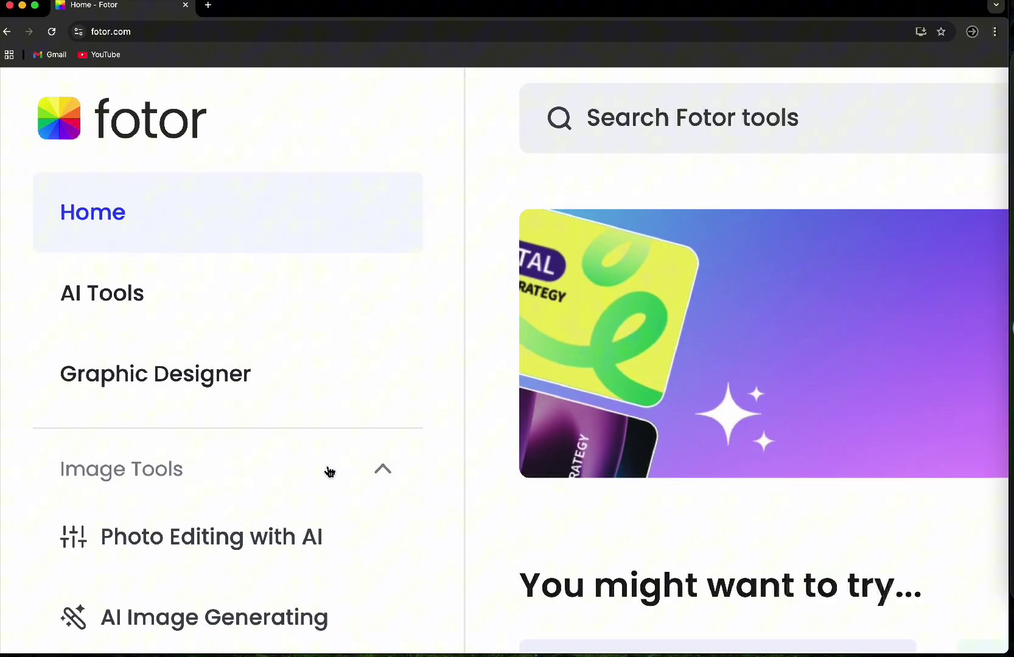
scroll(328, 472, down, 10)
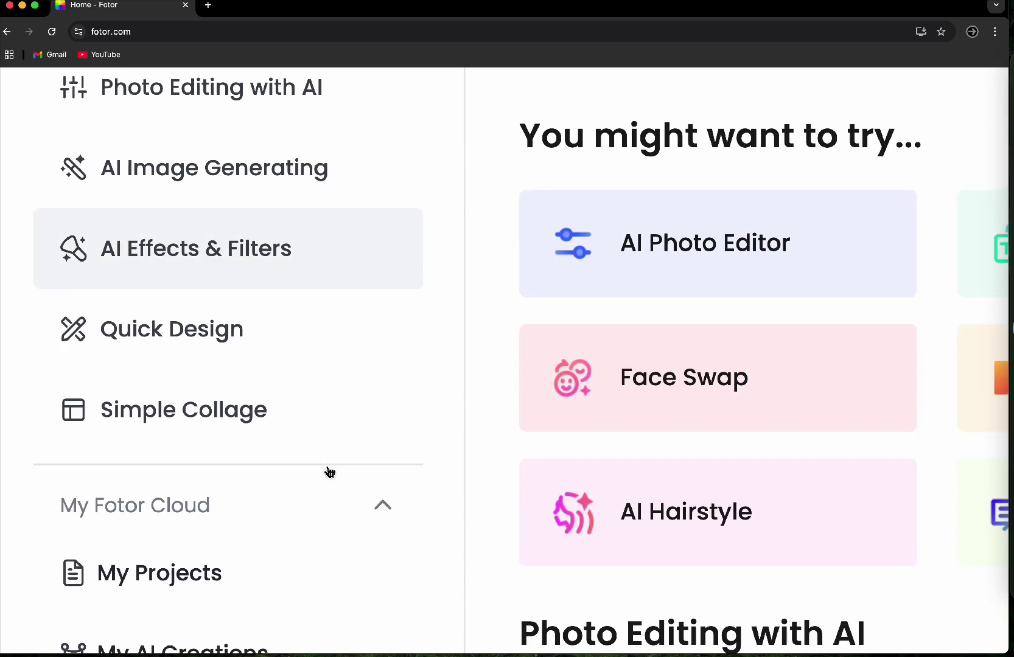
scroll(325, 465, down, 1)
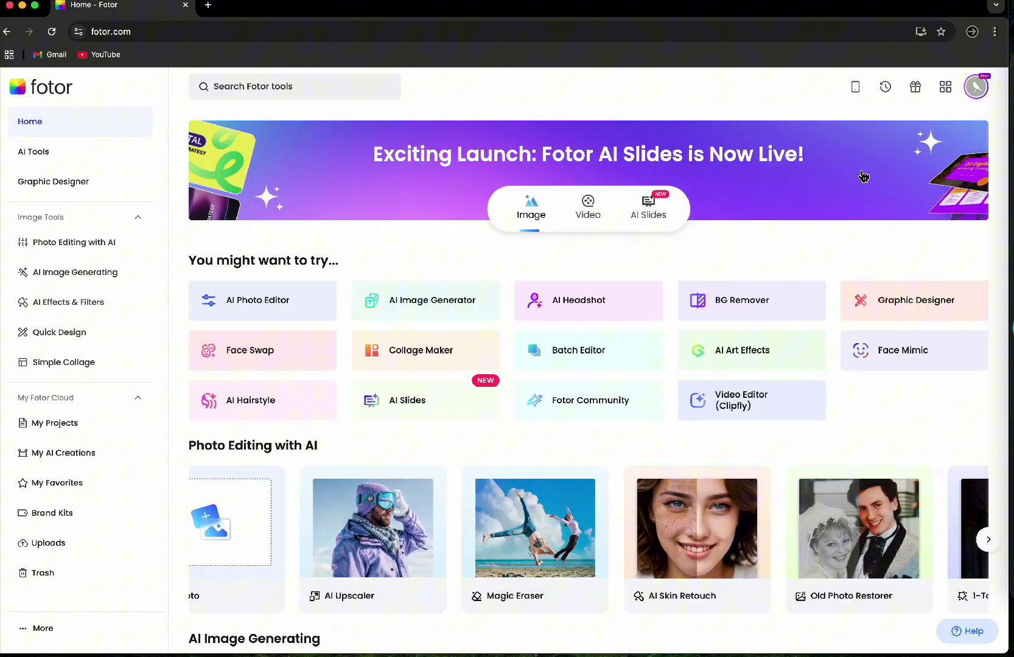
scroll(642, 175, up, 5)
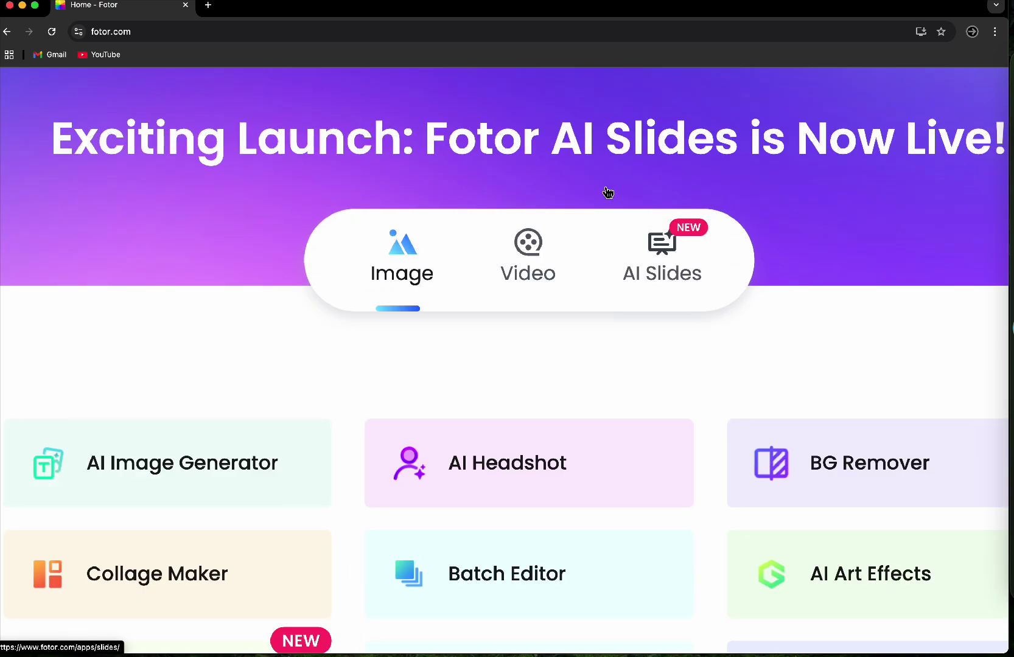
click(529, 269)
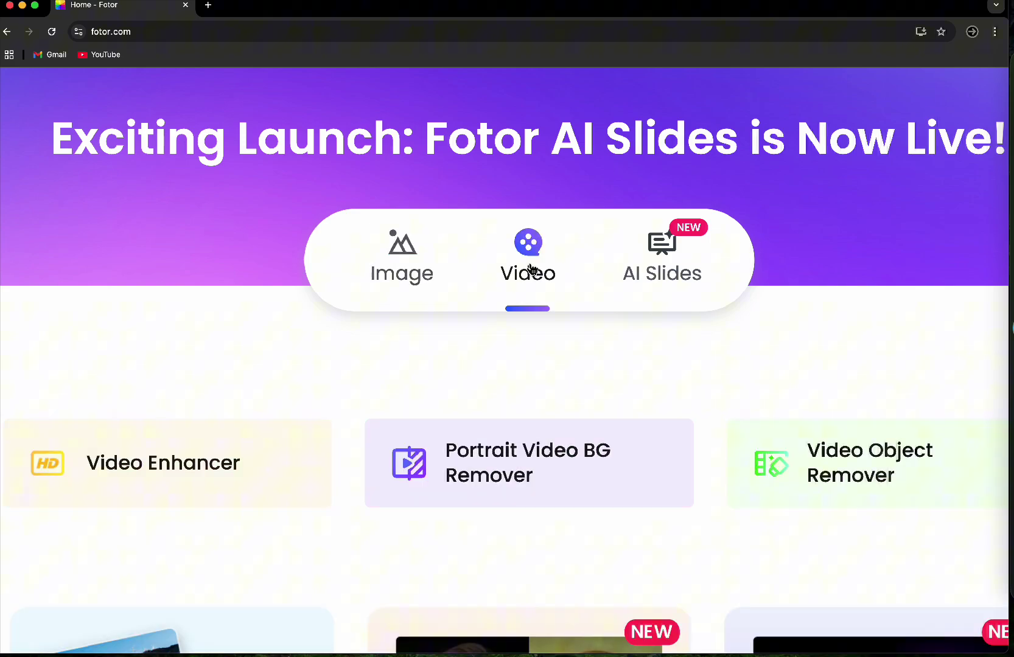
scroll(258, 329, down, 5)
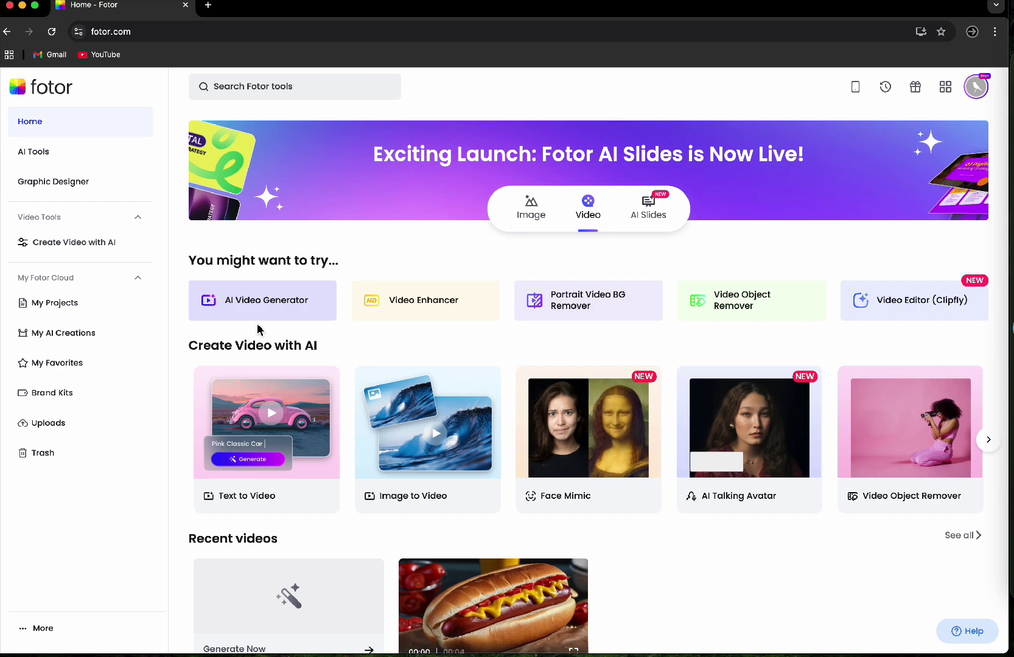
click(513, 210)
Browse the image tools, then switch the showcase to the Video tools again
scroll(328, 356, up, 5)
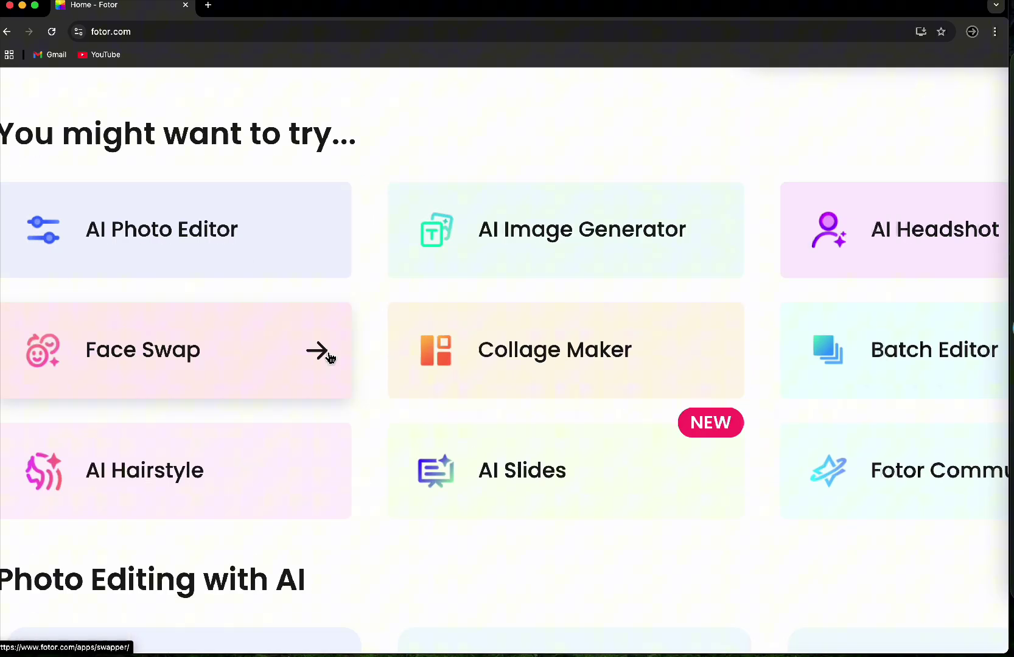
scroll(331, 358, left, 2)
scroll(330, 358, right, 5)
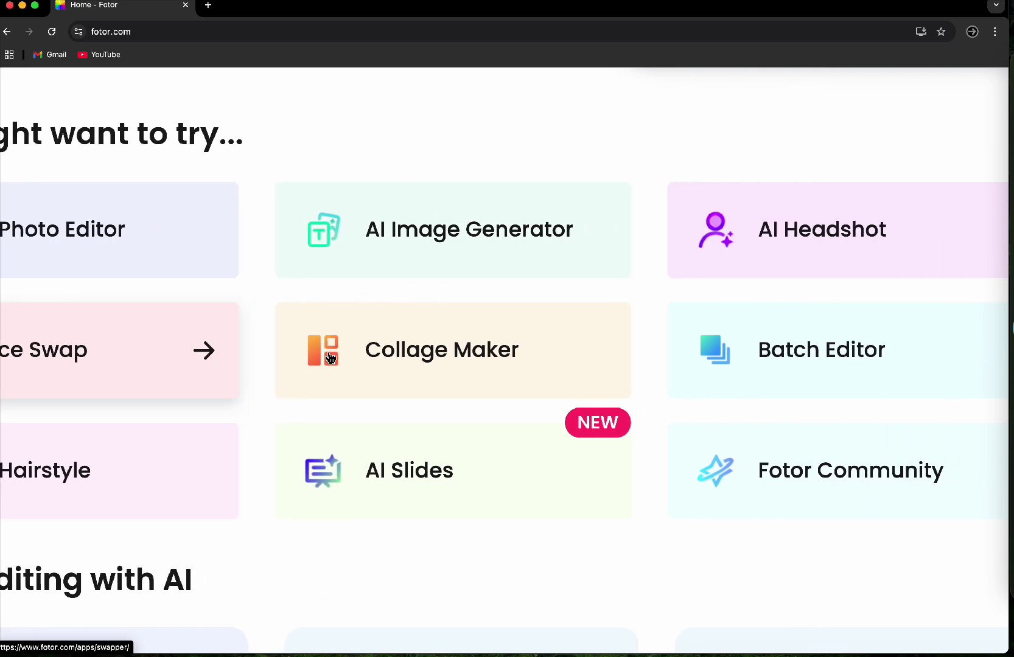
scroll(707, 378, right, 8)
scroll(705, 381, right, 3)
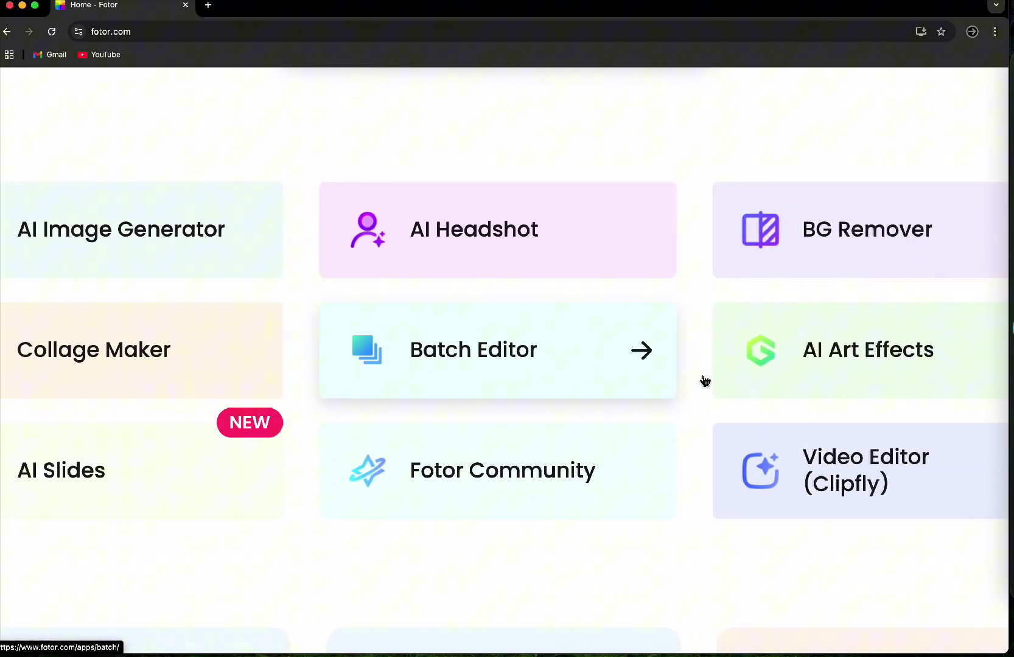
scroll(705, 381, up, 6)
click(367, 403)
Browse the AI Slides templates, then close that page to return home
scroll(240, 449, left, 11)
scroll(239, 449, down, 3)
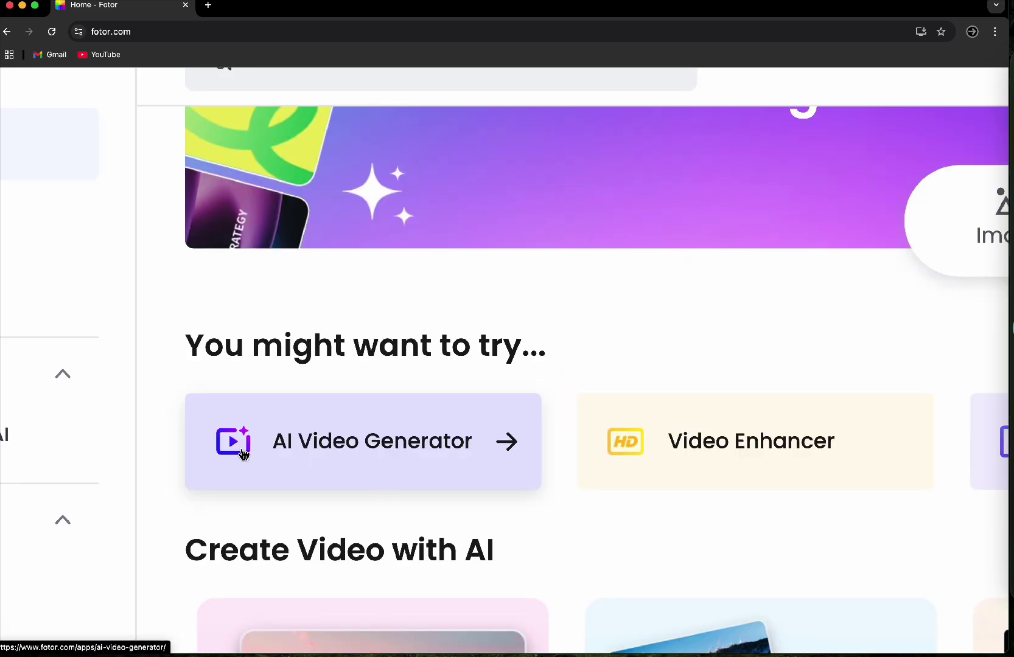
scroll(732, 513, right, 15)
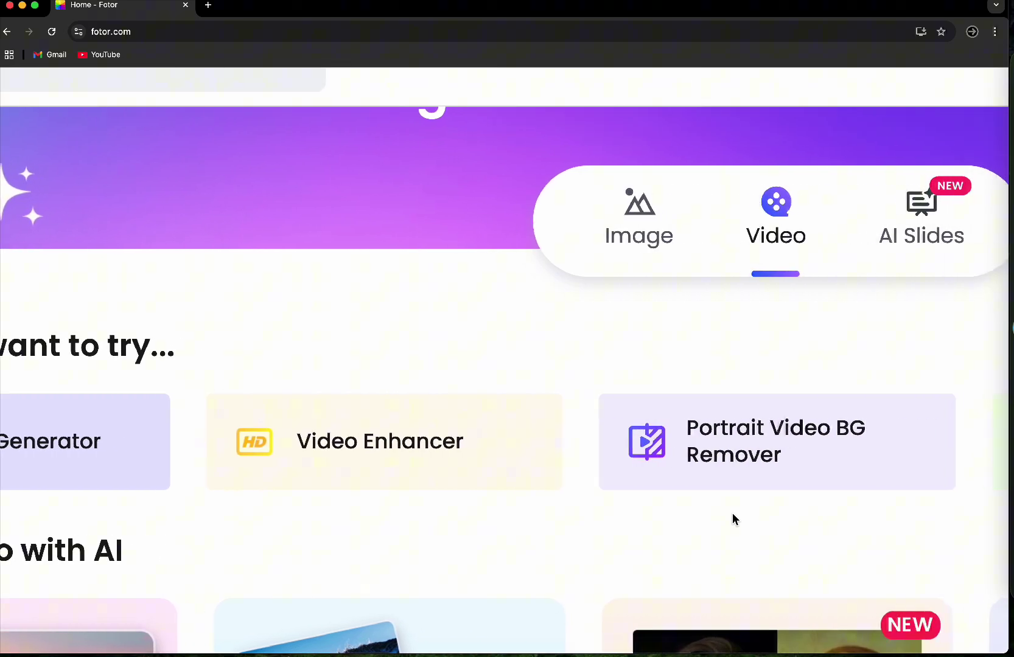
scroll(732, 513, right, 2)
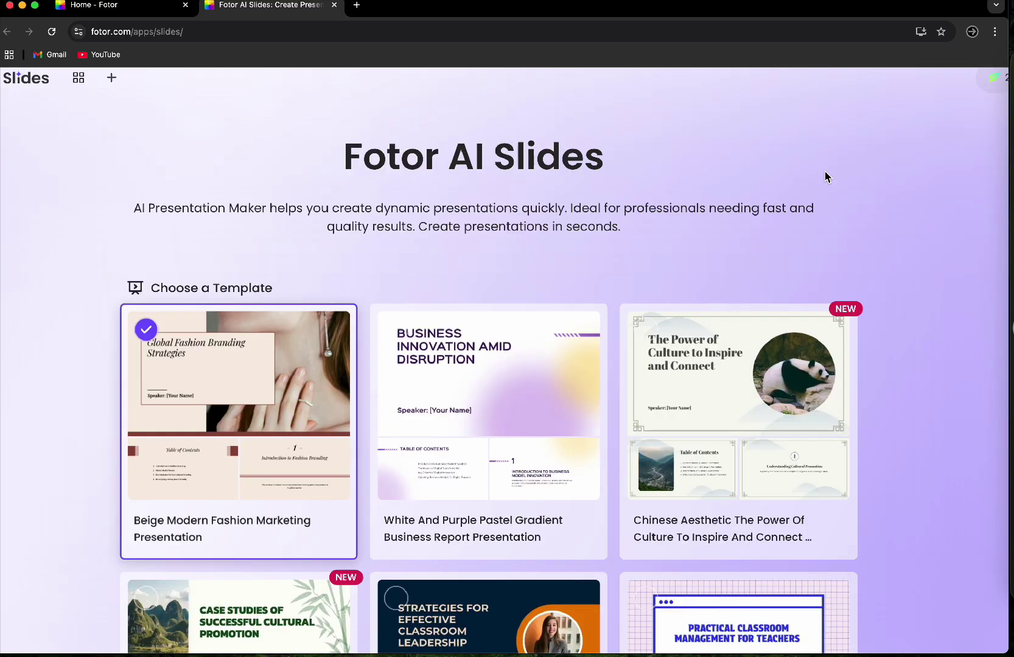
scroll(924, 275, down, 8)
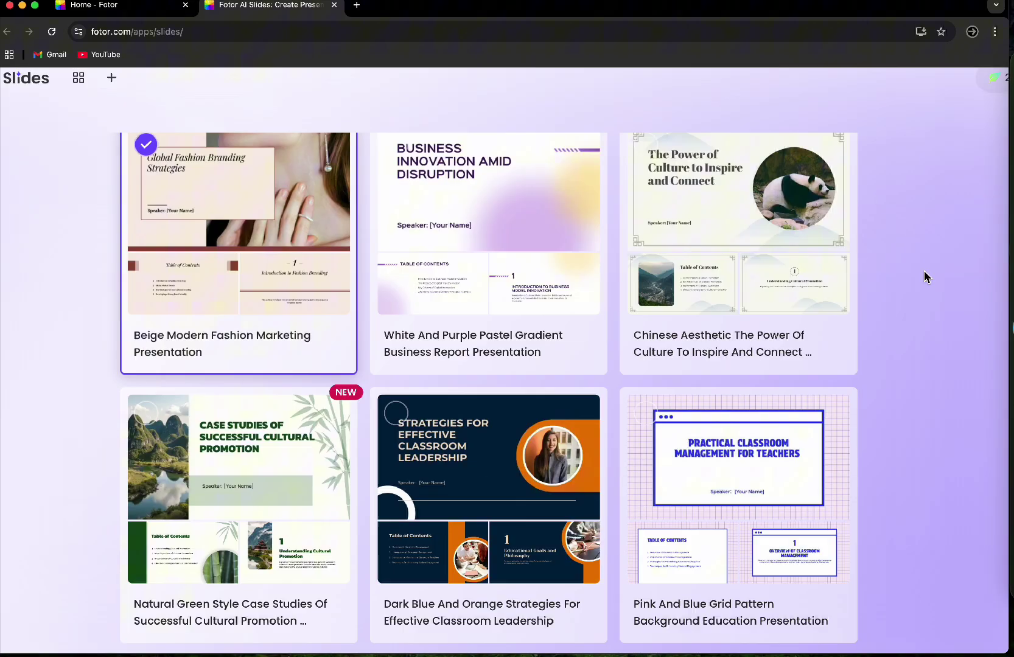
scroll(924, 271, down, 12)
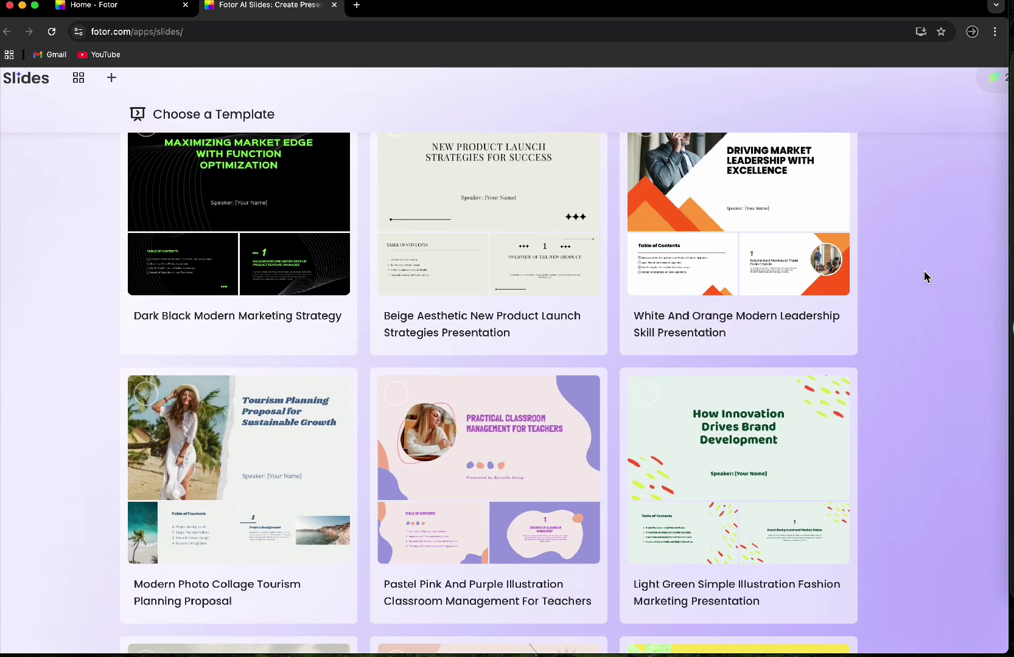
key(super+w)
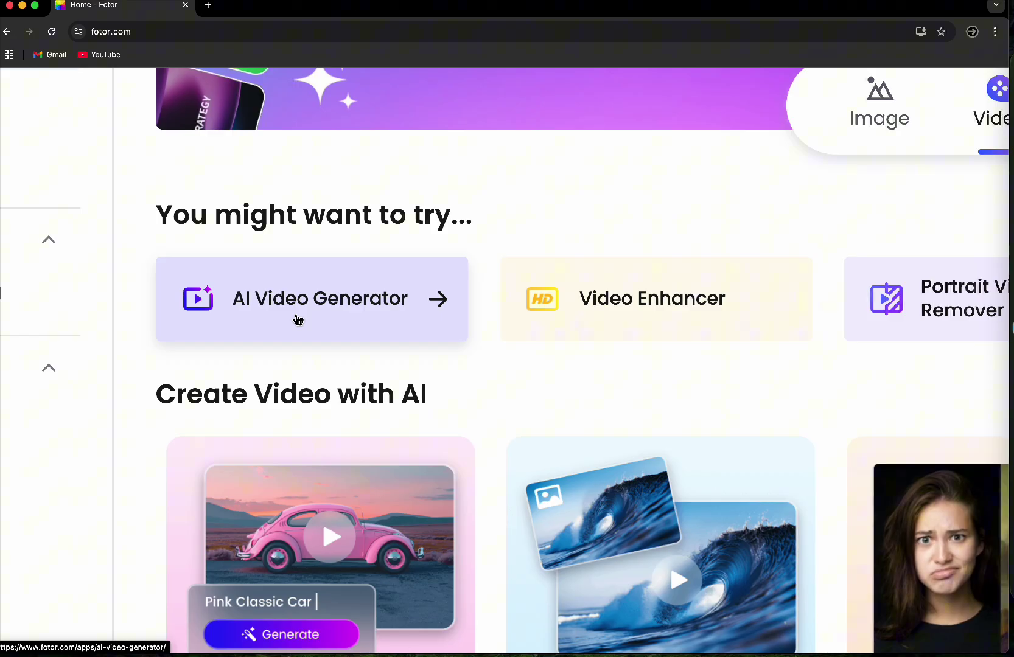
Open the AI Video Generator in image-to-video mode
click(297, 320)
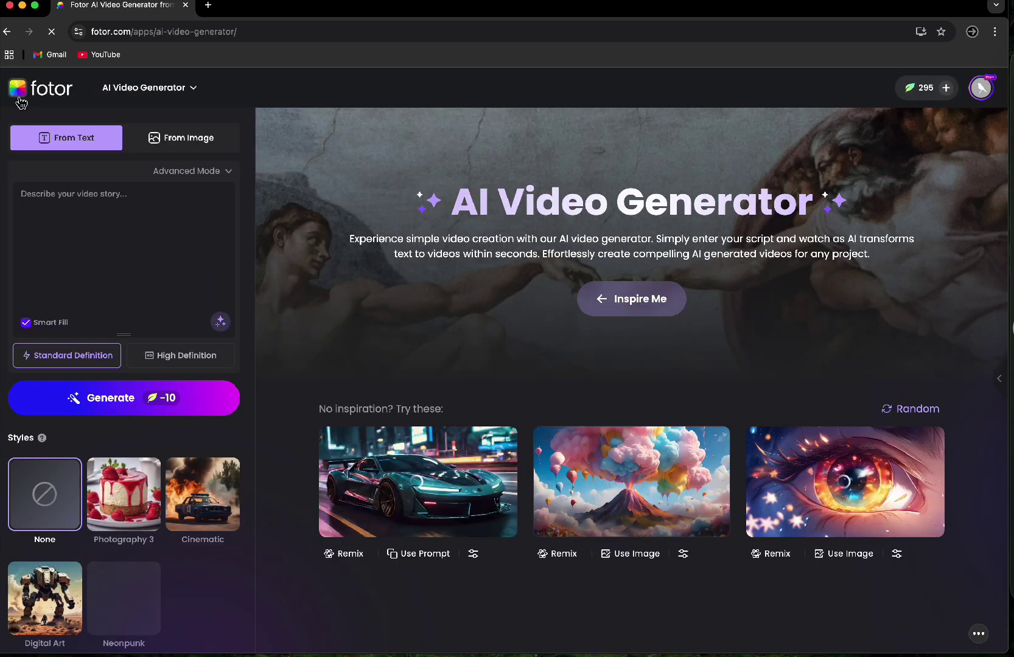
scroll(12, 101, up, 5)
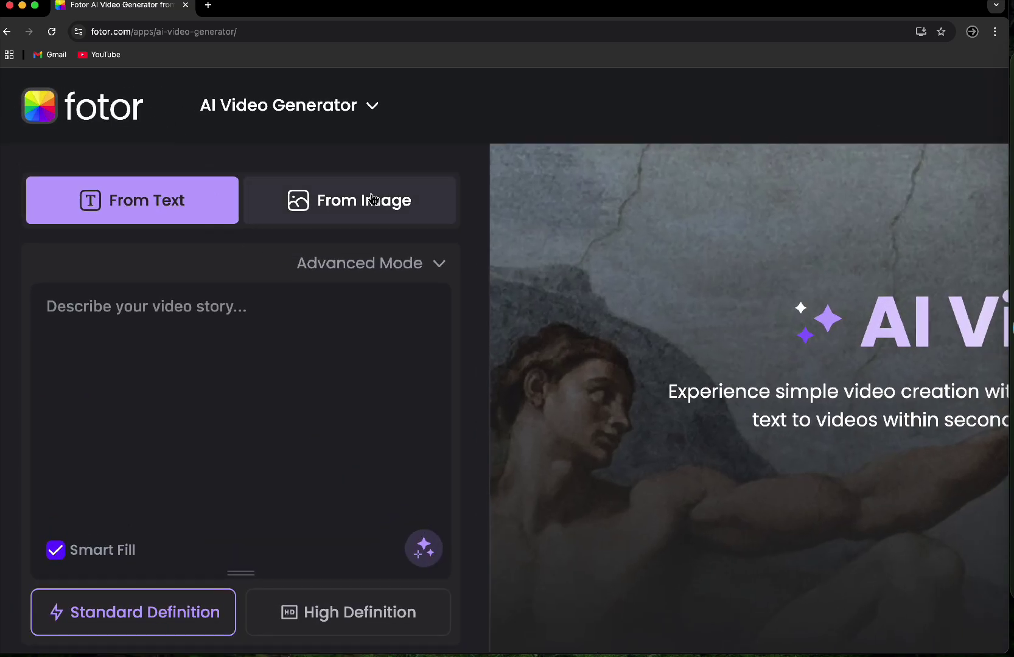
click(373, 199)
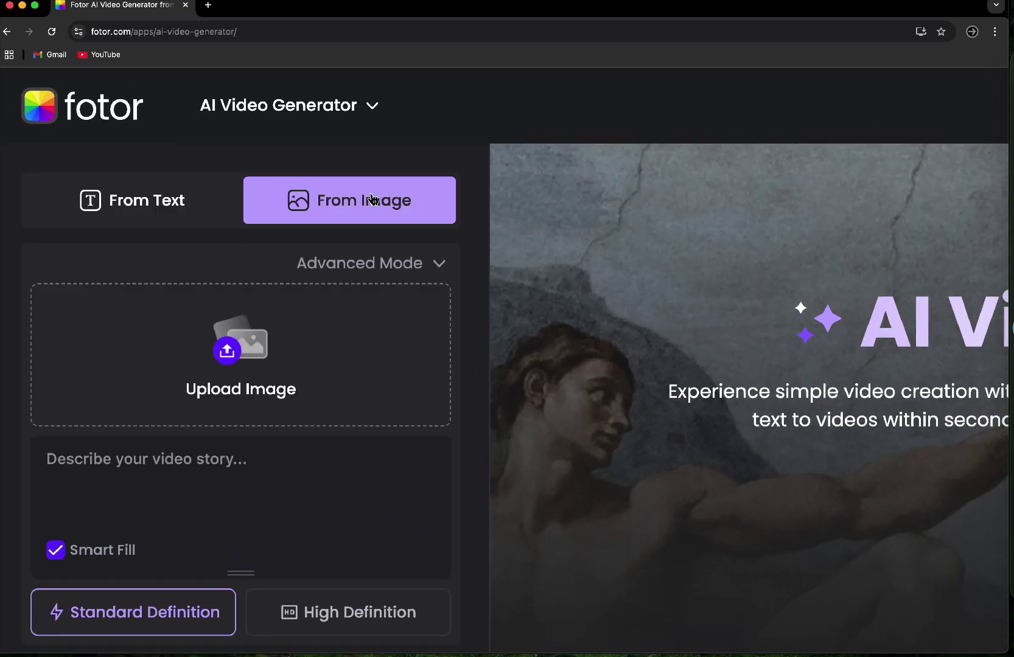
Set the generator to Advanced Mode with High Definition output
click(413, 266)
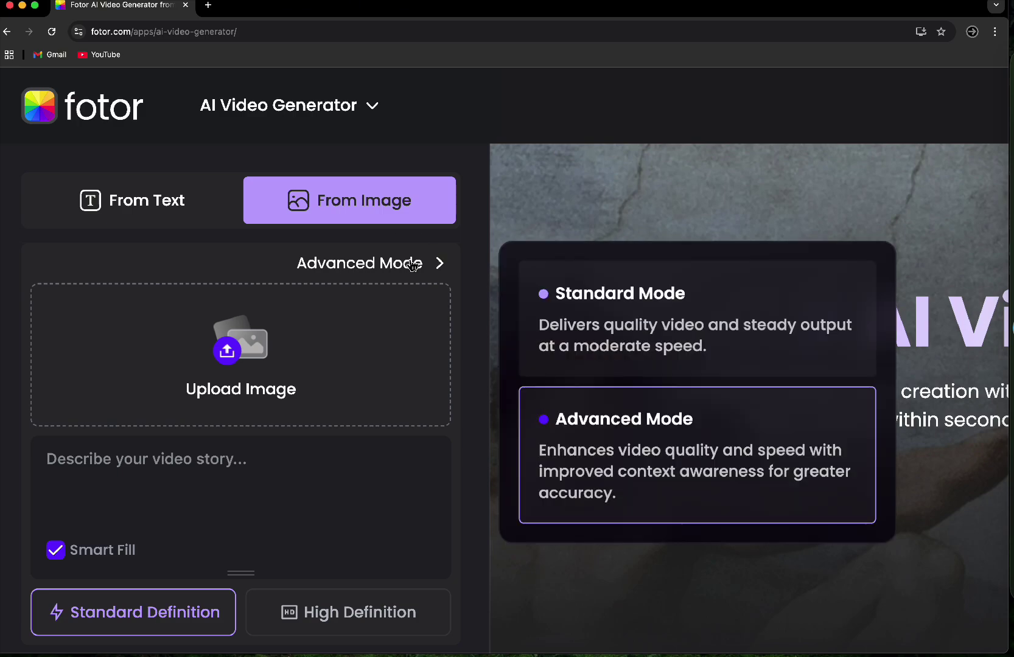
click(669, 336)
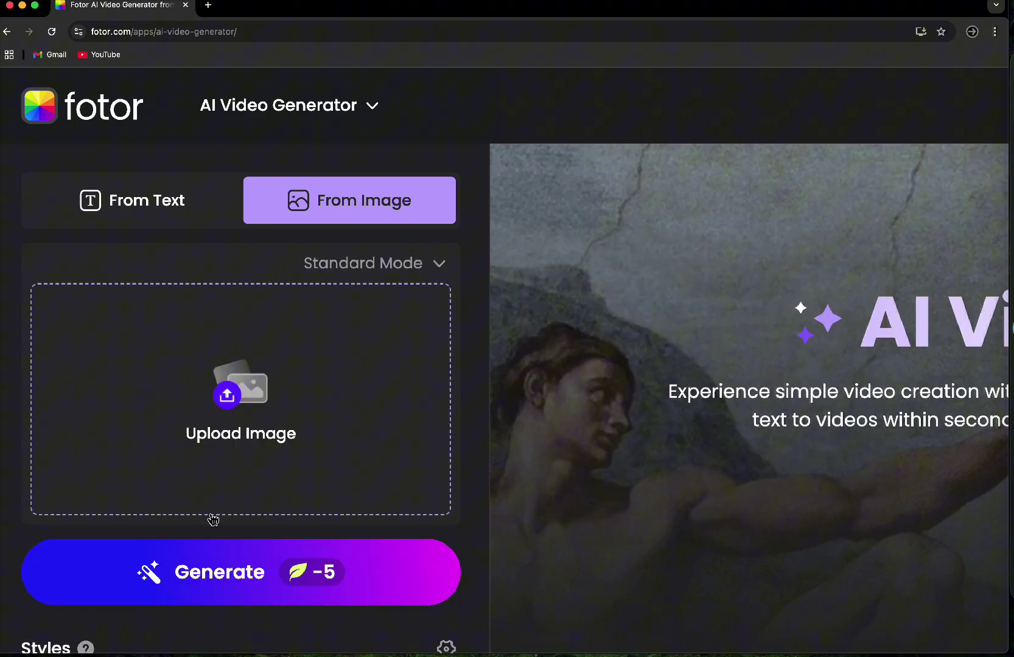
scroll(213, 520, down, 1)
click(408, 225)
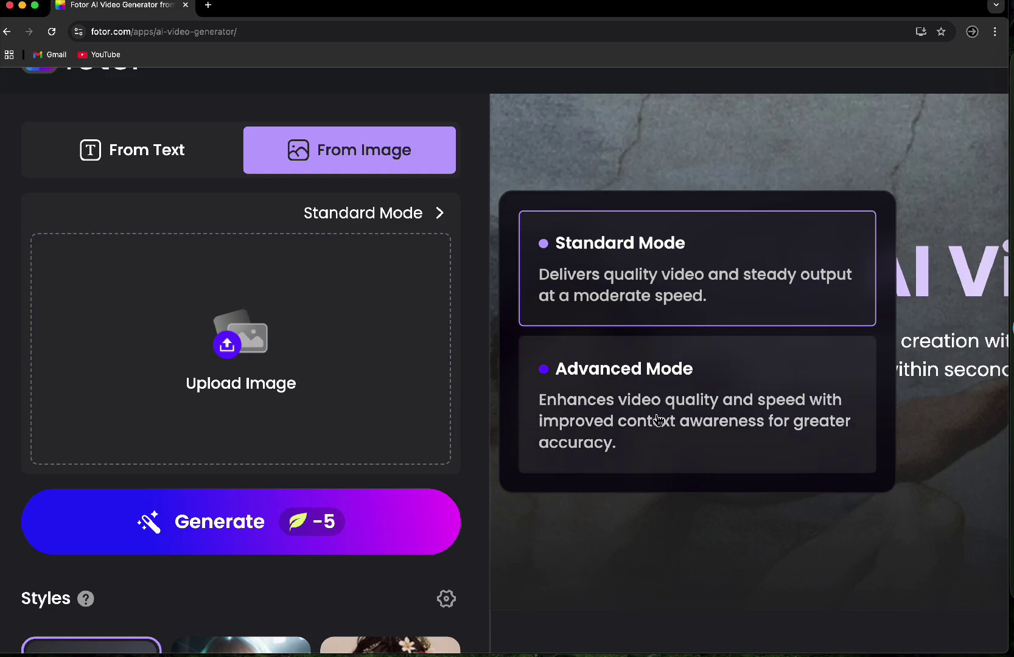
click(656, 420)
scroll(364, 549, down, 1)
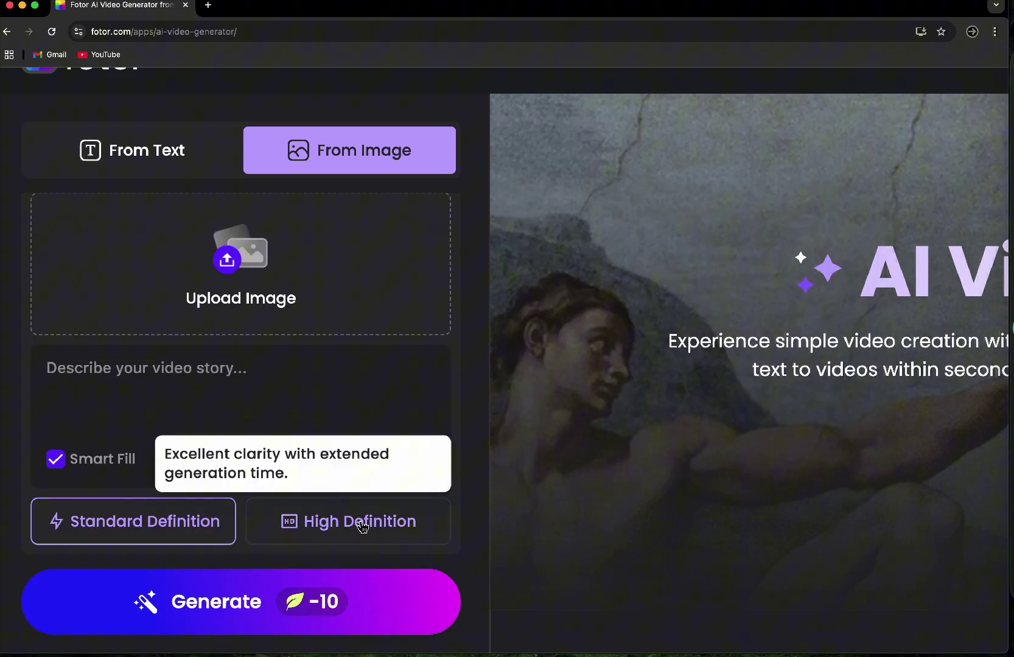
click(364, 528)
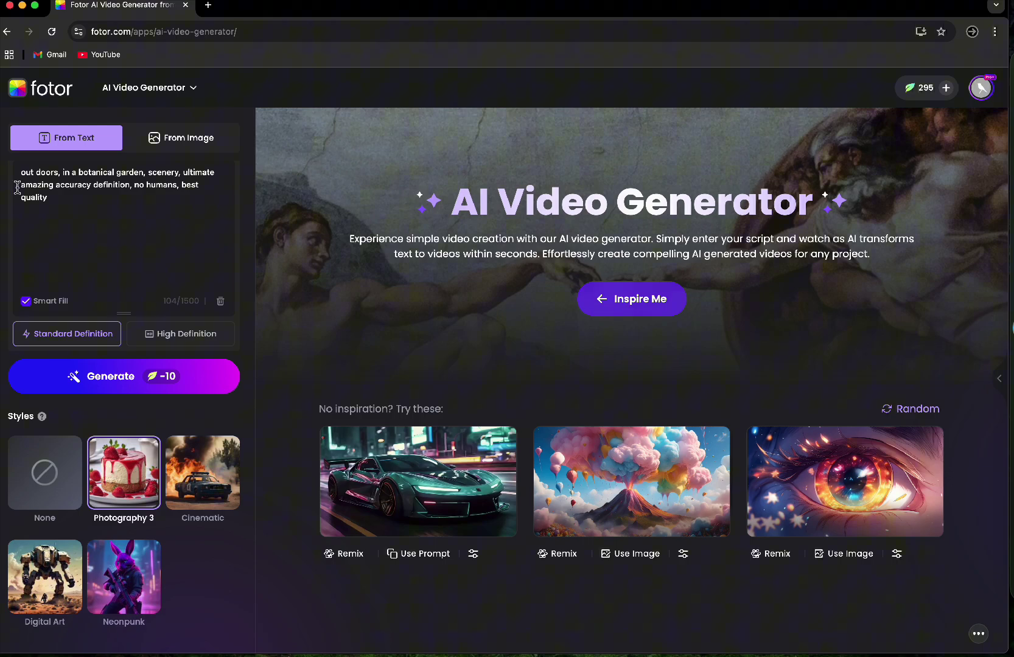
Cycle through inspiration prompts and settle on the Cinematic style after trying Neonpunk and Digital Art
scroll(27, 192, up, 5)
scroll(27, 191, down, 5)
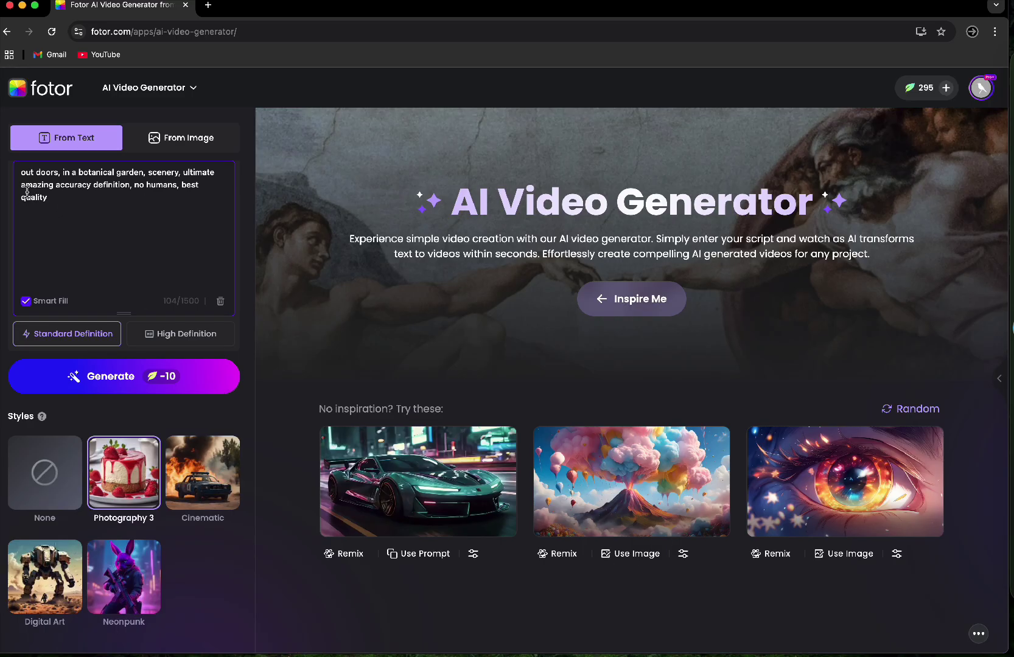
click(638, 296)
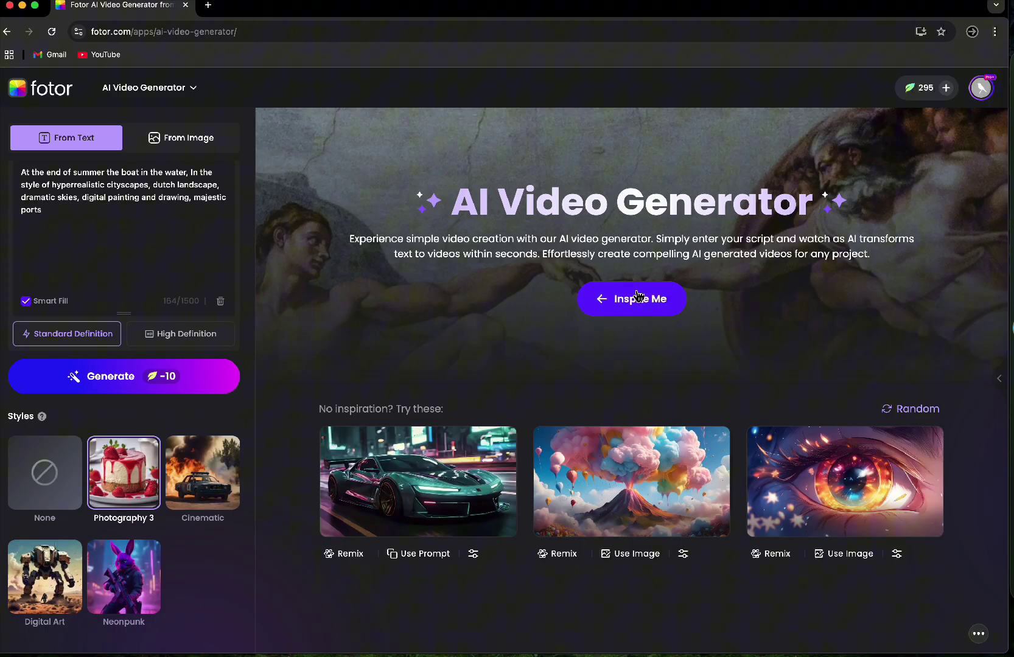
click(634, 302)
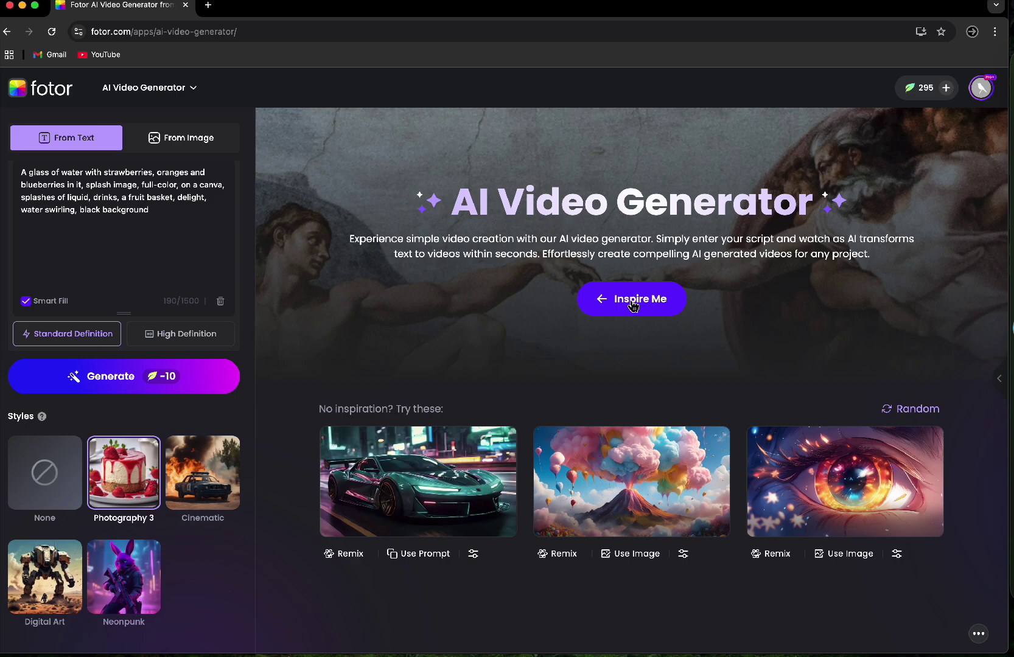
click(634, 305)
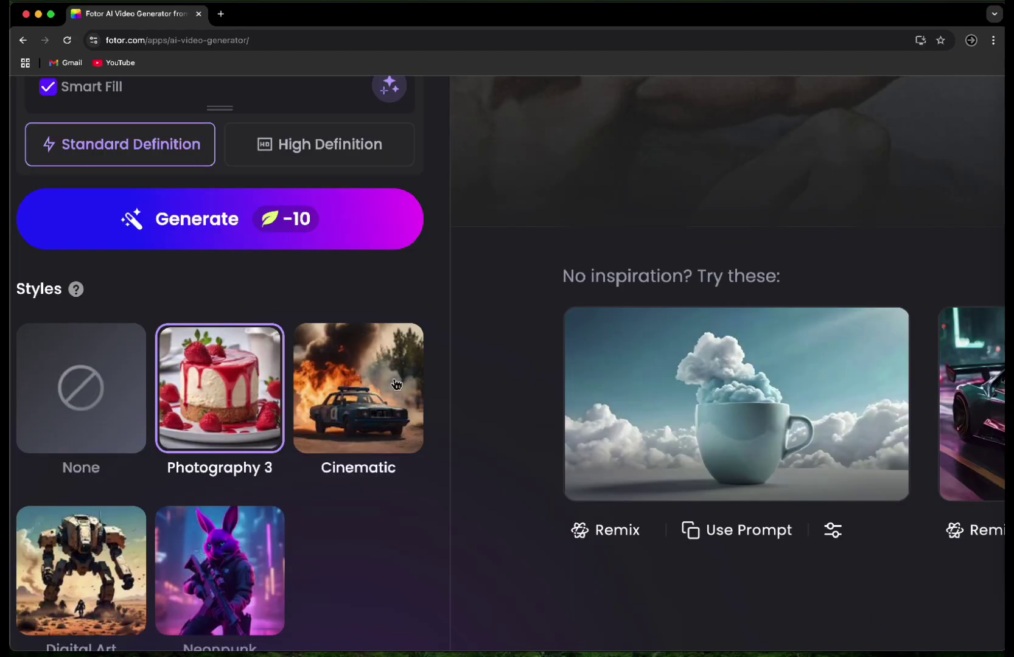
click(397, 384)
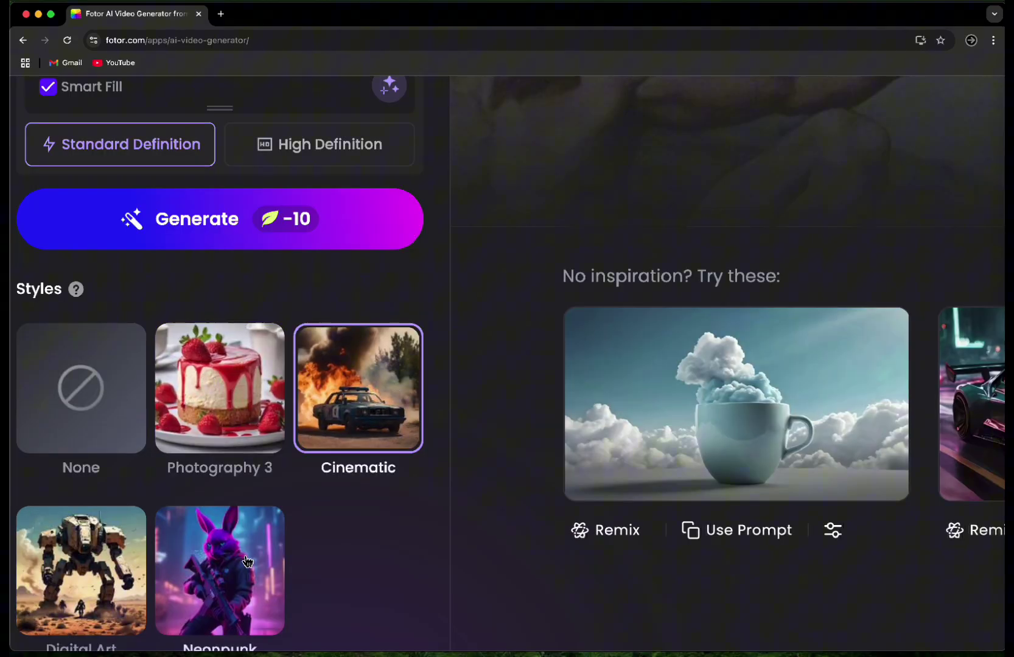
click(246, 561)
click(87, 589)
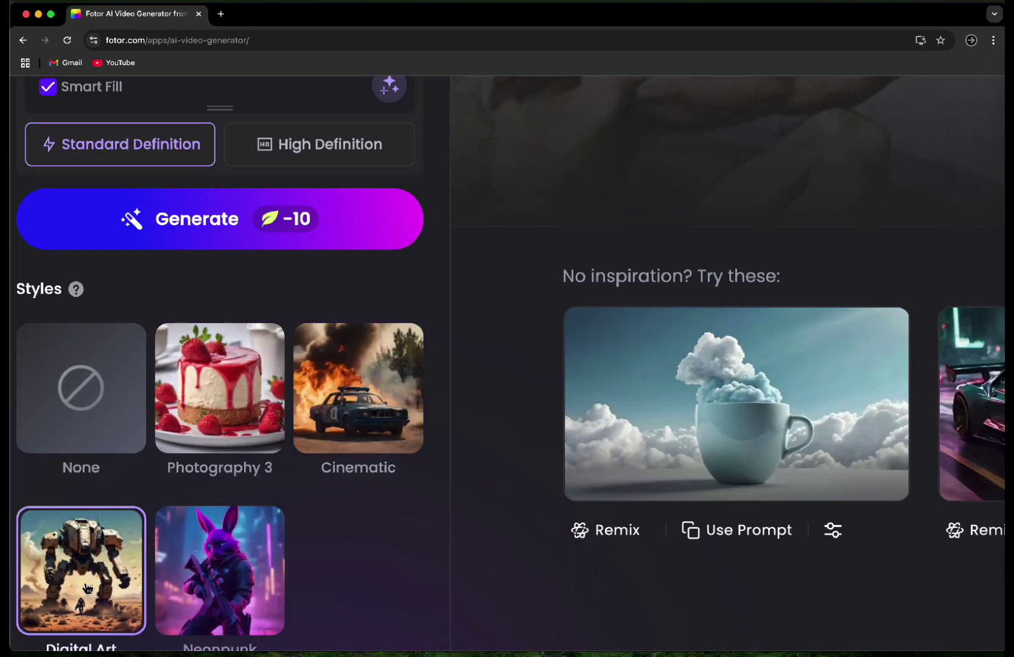
click(377, 385)
Roll random prompts until the royal wolf one appears, then select it and generate
scroll(311, 305, up, 6)
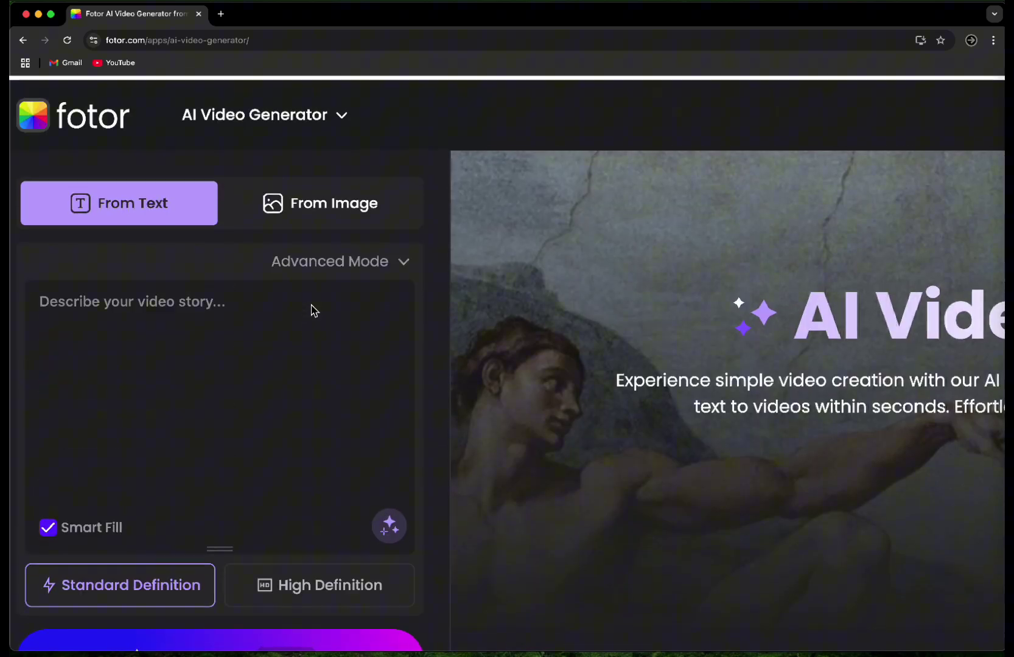
scroll(711, 411, down, 2)
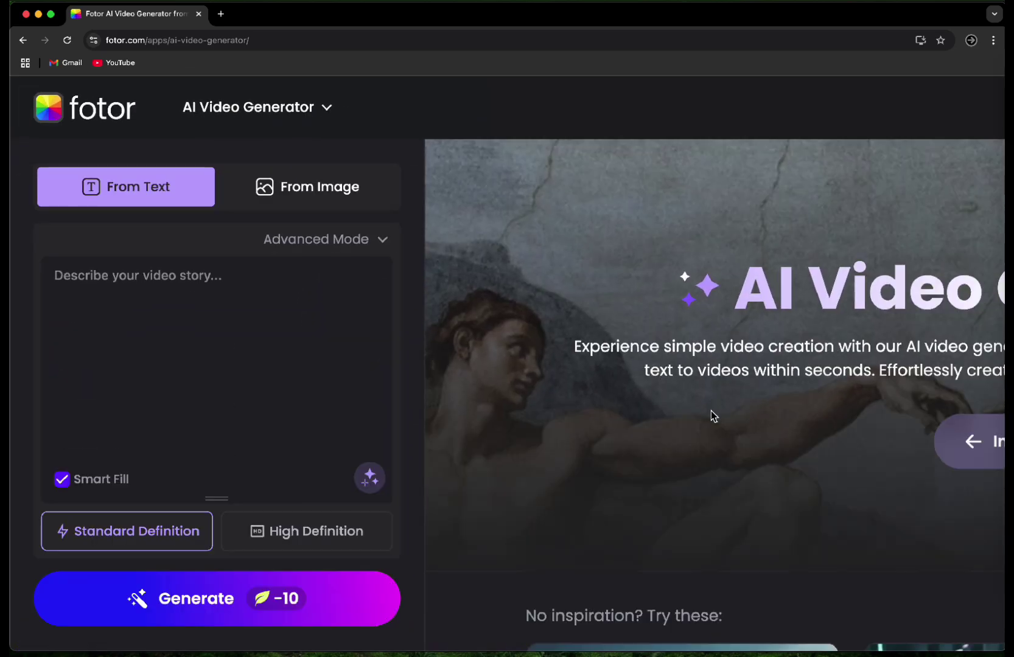
click(978, 449)
click(978, 449)
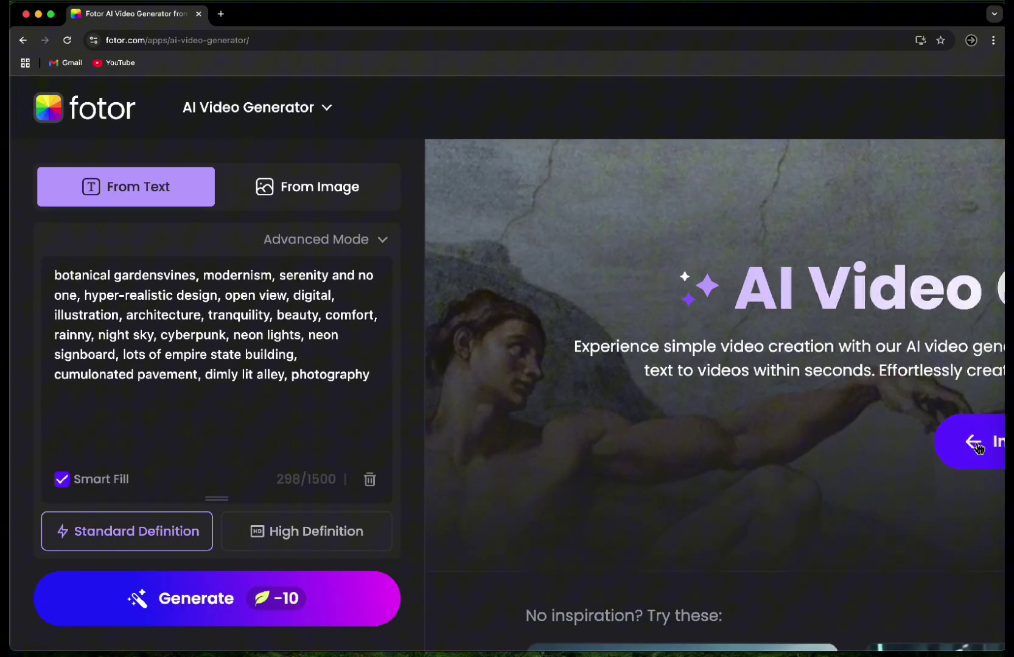
click(978, 449)
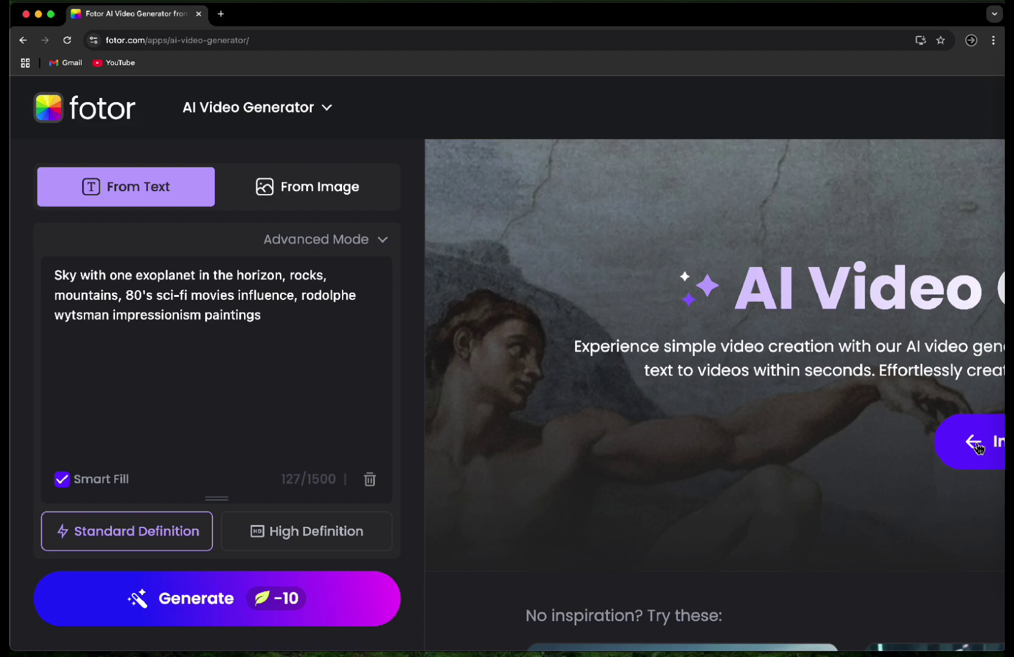
click(978, 448)
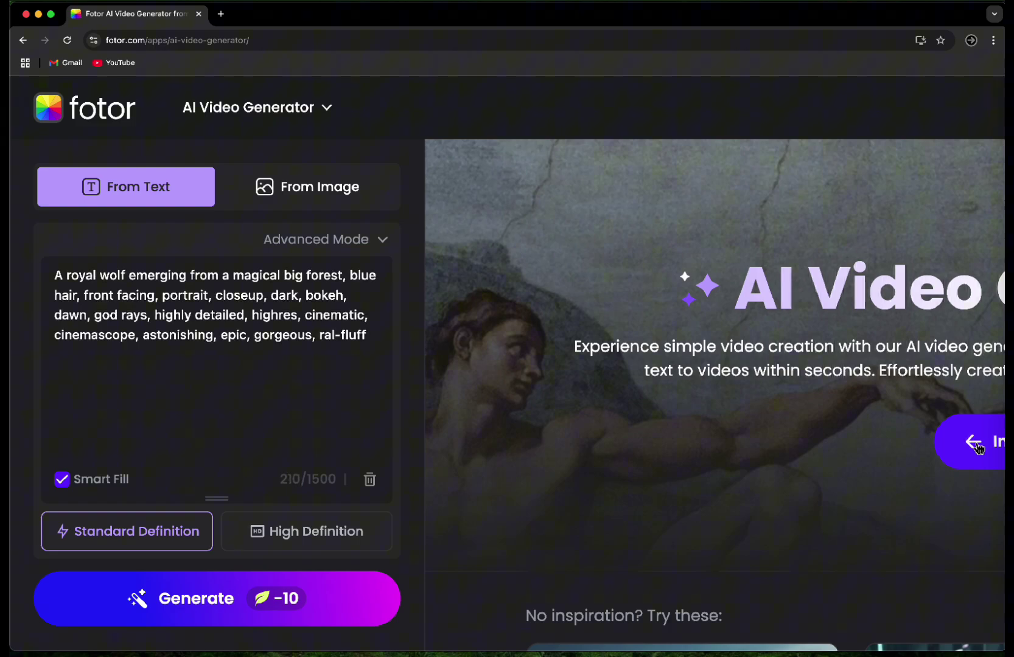
triple_click(379, 340)
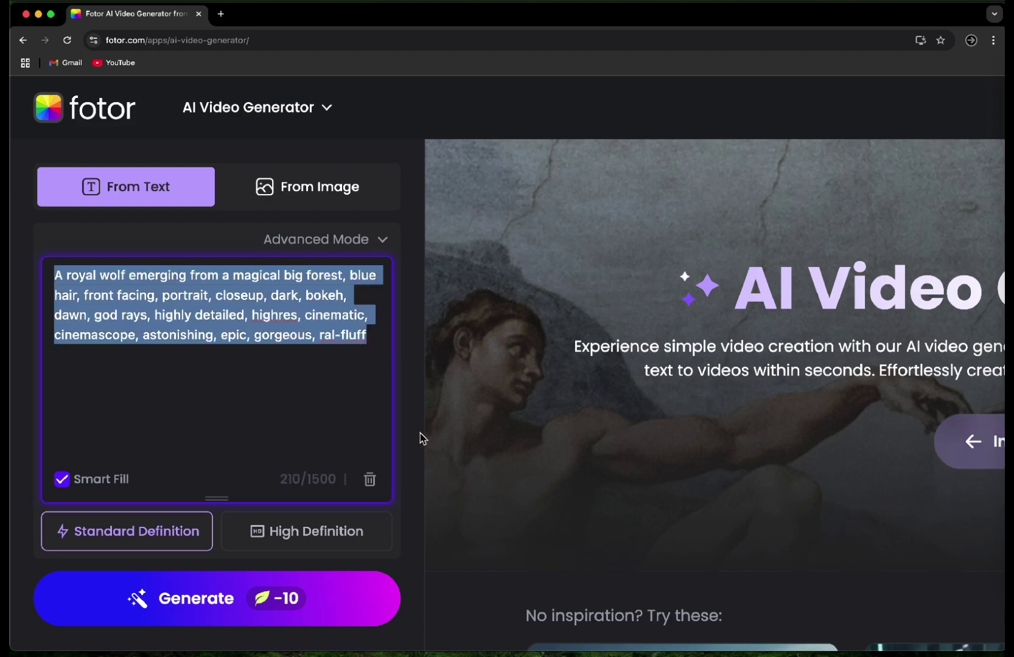
click(275, 598)
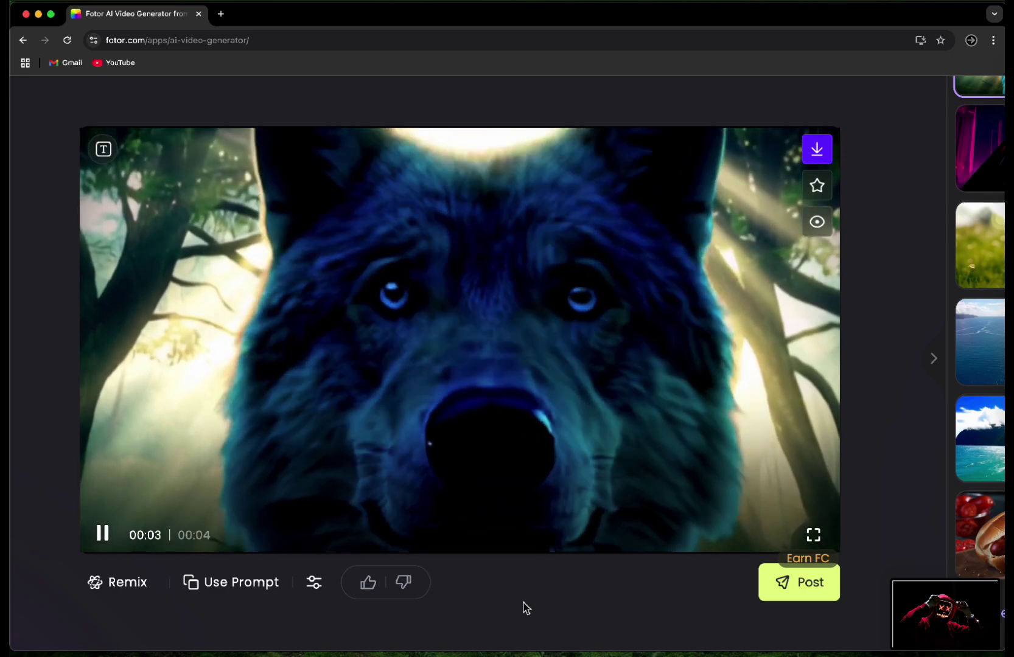
Replace 'emerging' with 'running towards me' in the wolf prompt and regenerate the video
scroll(242, 489, down, 5)
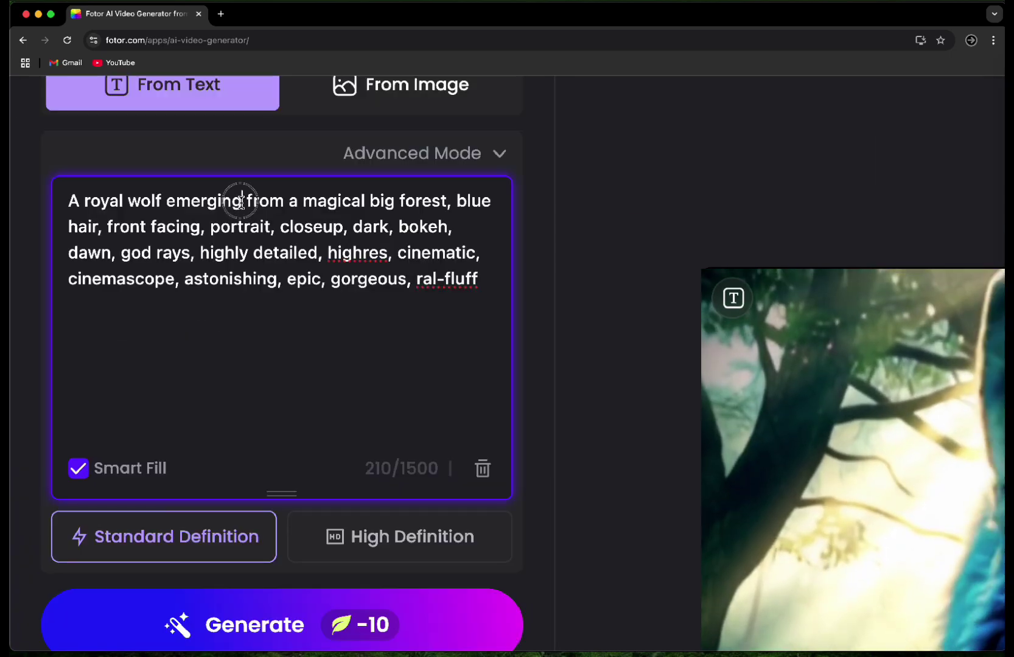
drag(241, 201, 166, 201)
text(runn)
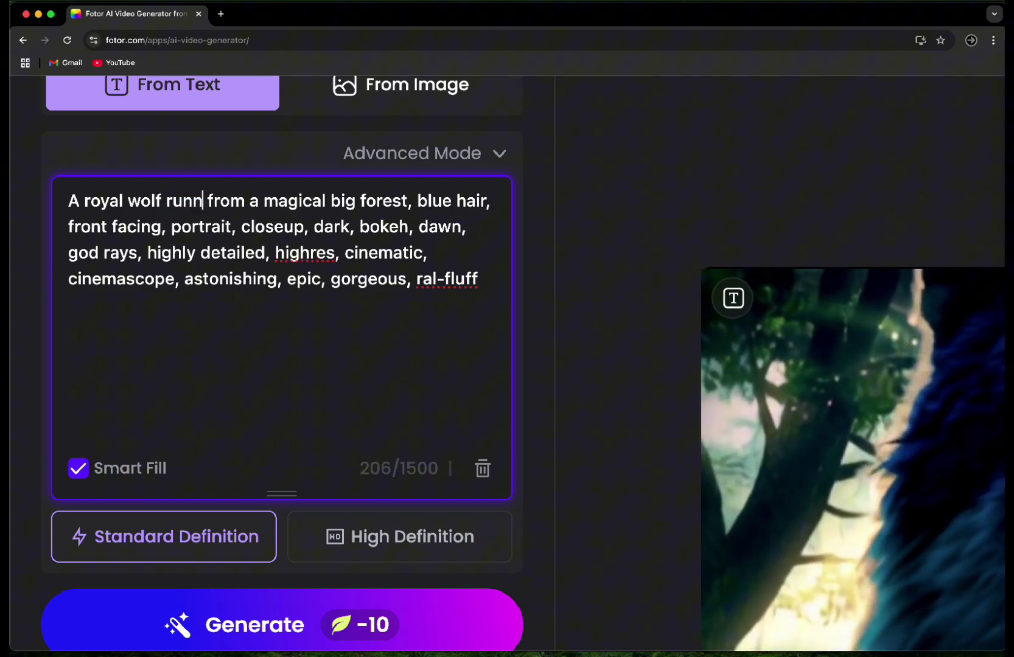
text(ing towards me)
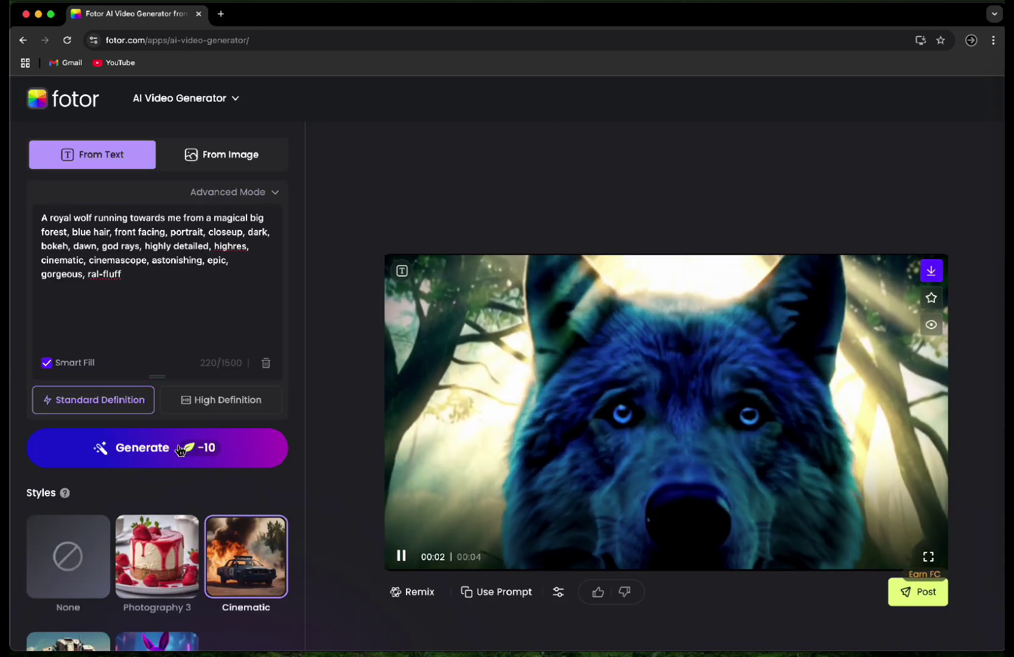
click(254, 624)
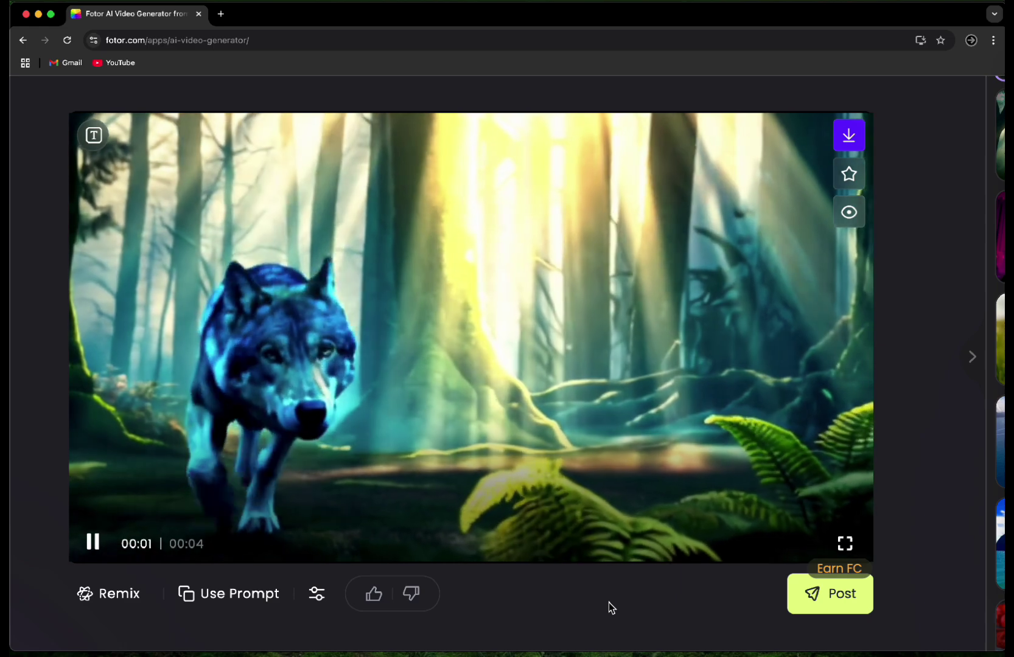
scroll(609, 603, down, 5)
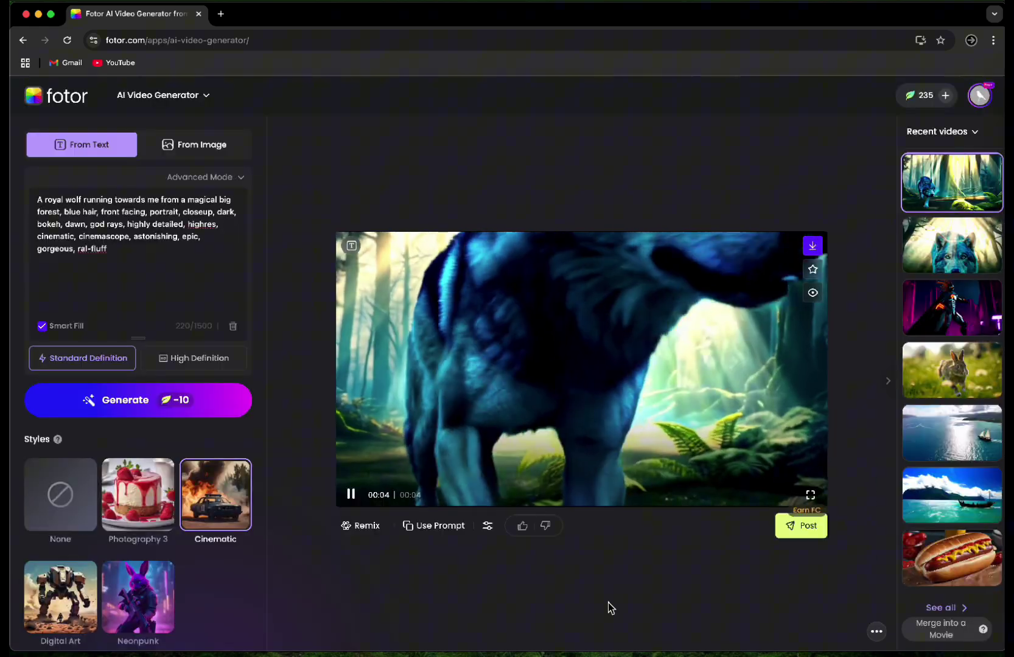
Upload the red hooded-figure picture in From Image mode and generate a High Definition video
click(196, 143)
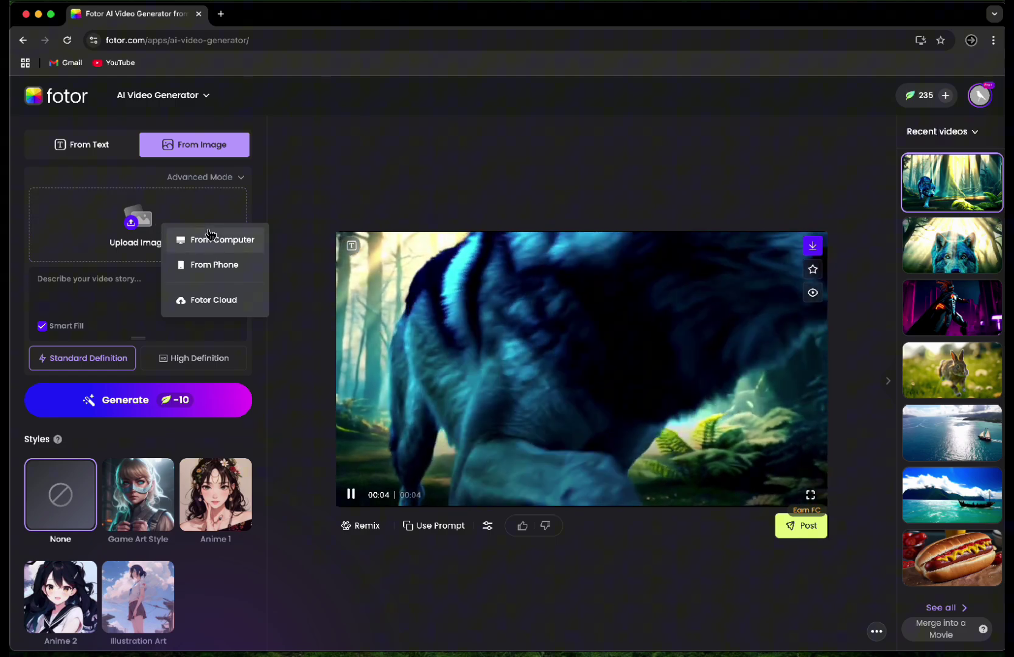
click(214, 239)
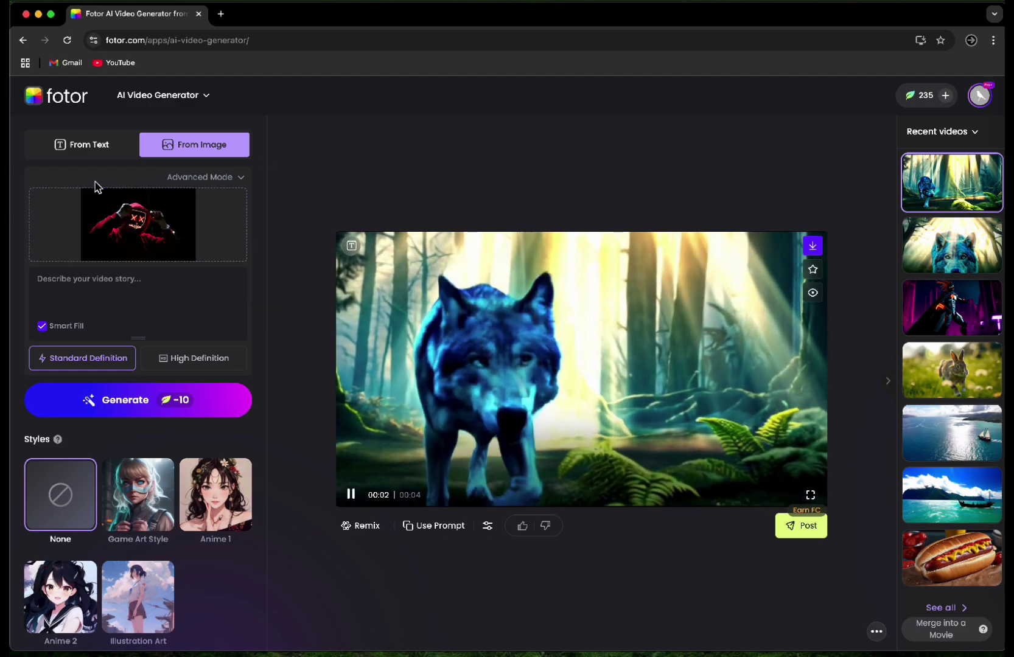
scroll(95, 181, up, 5)
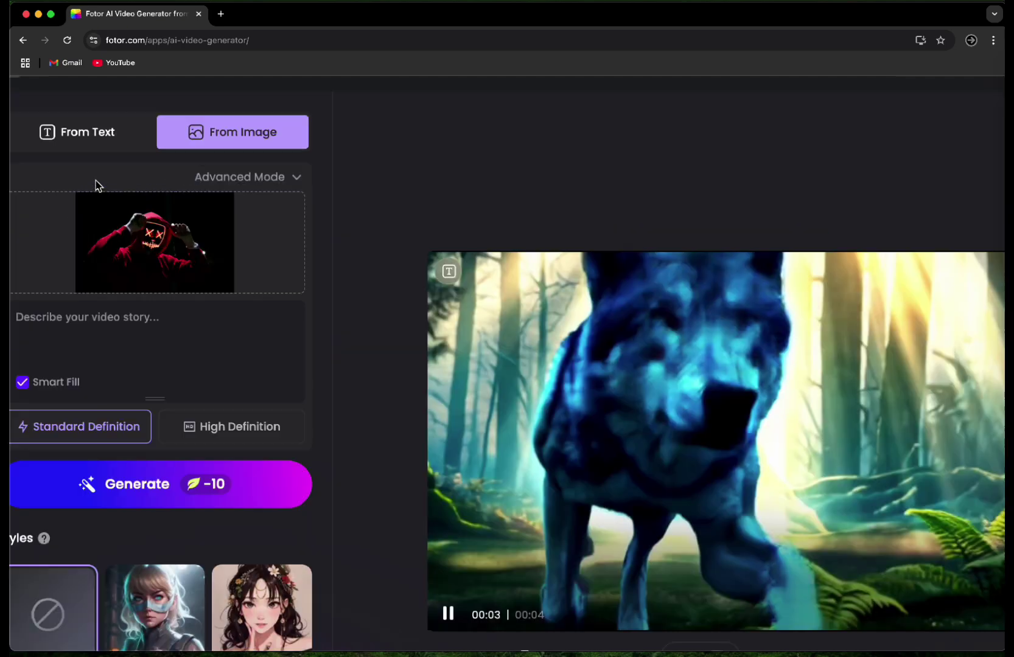
scroll(96, 180, left, 2)
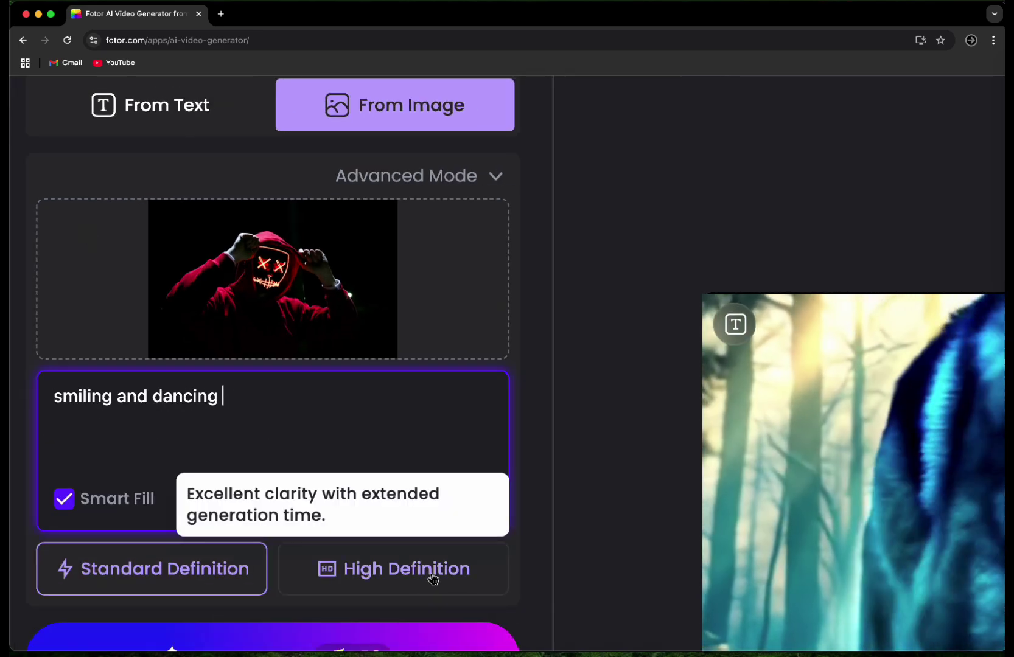
click(433, 579)
scroll(429, 579, down, 1)
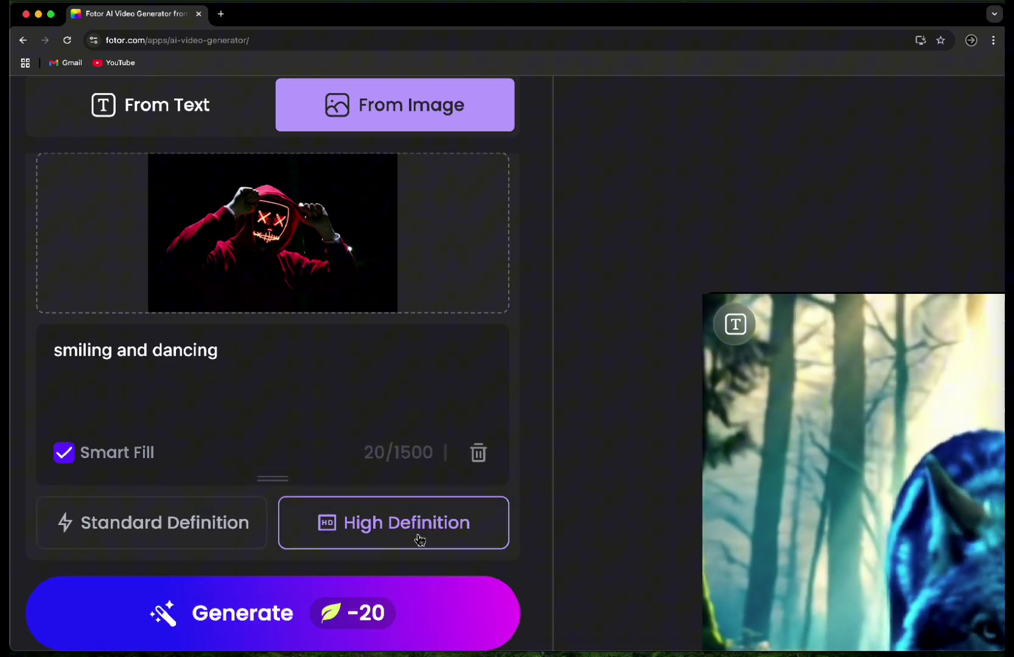
click(333, 621)
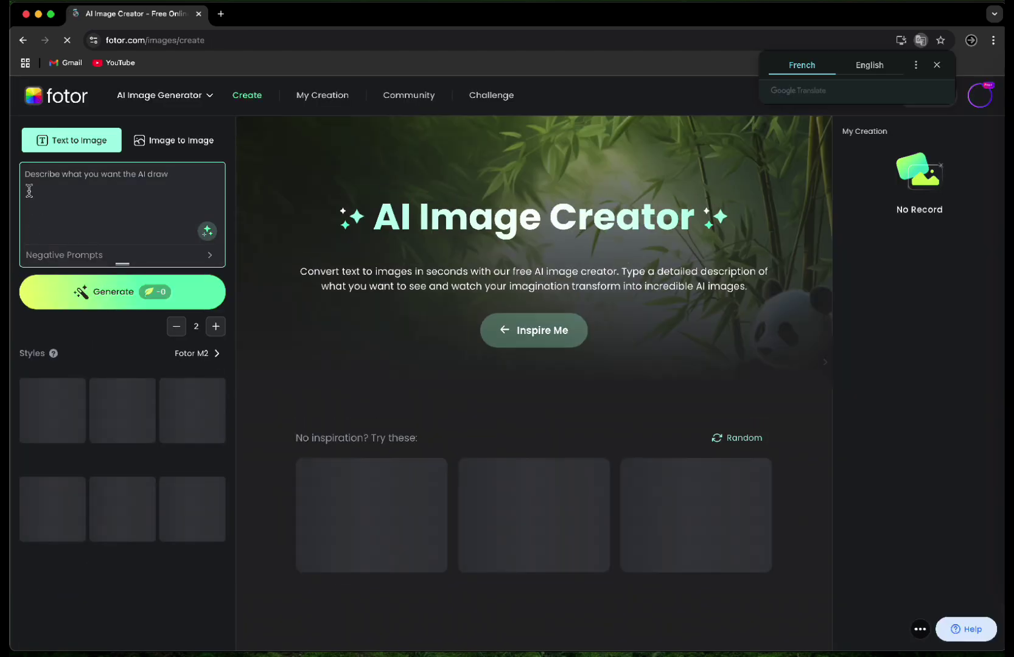
Apply Acrylic Painting, select the blue resin flower prompt and generate images
scroll(28, 192, up, 5)
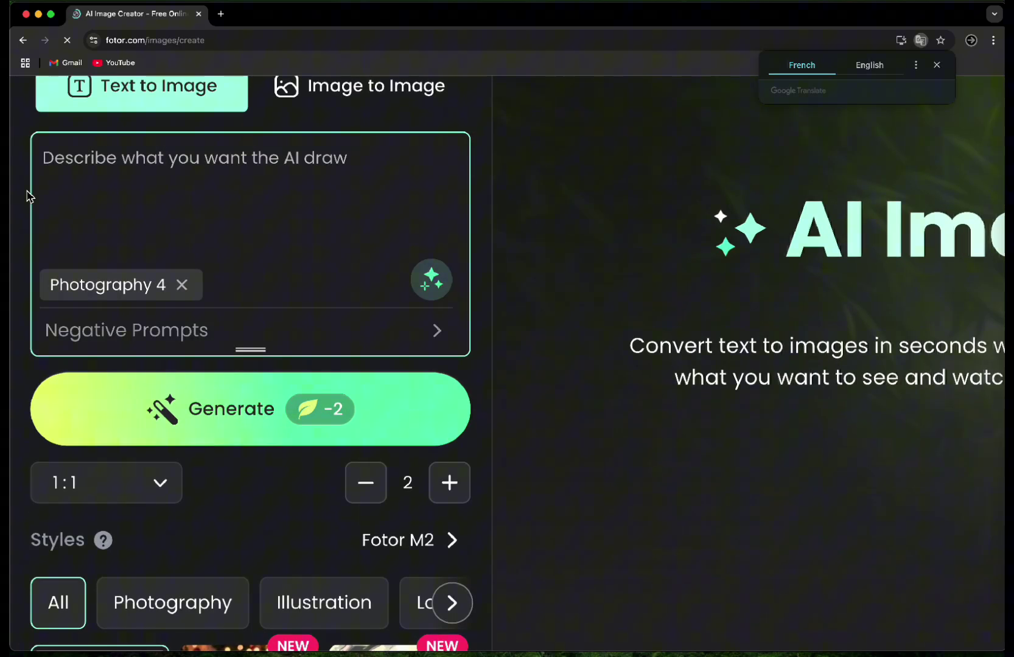
scroll(108, 371, down, 6)
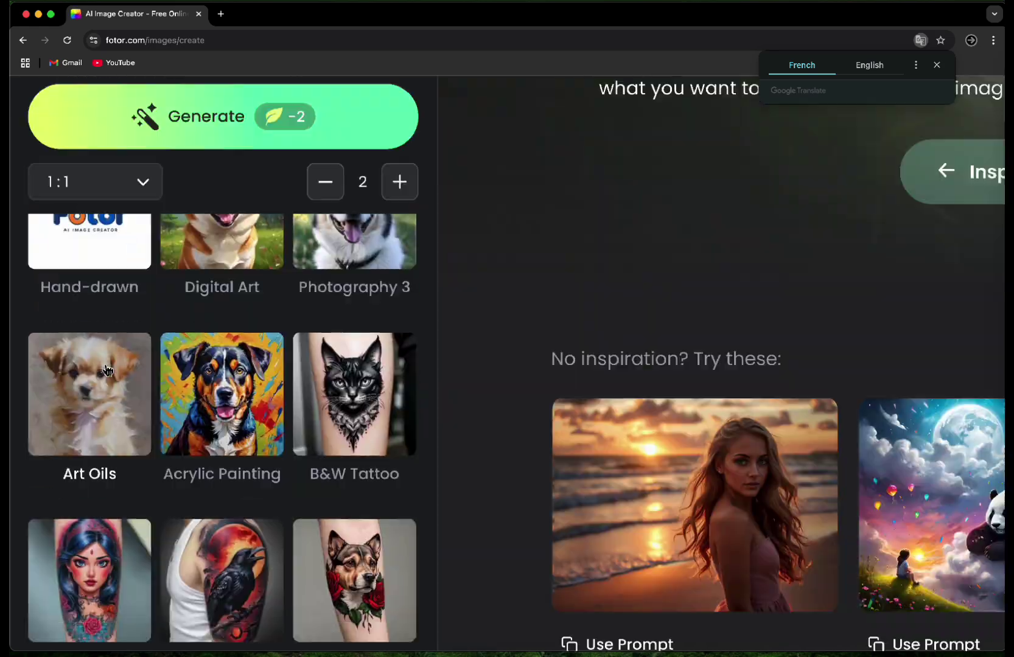
scroll(107, 370, down, 2)
click(216, 308)
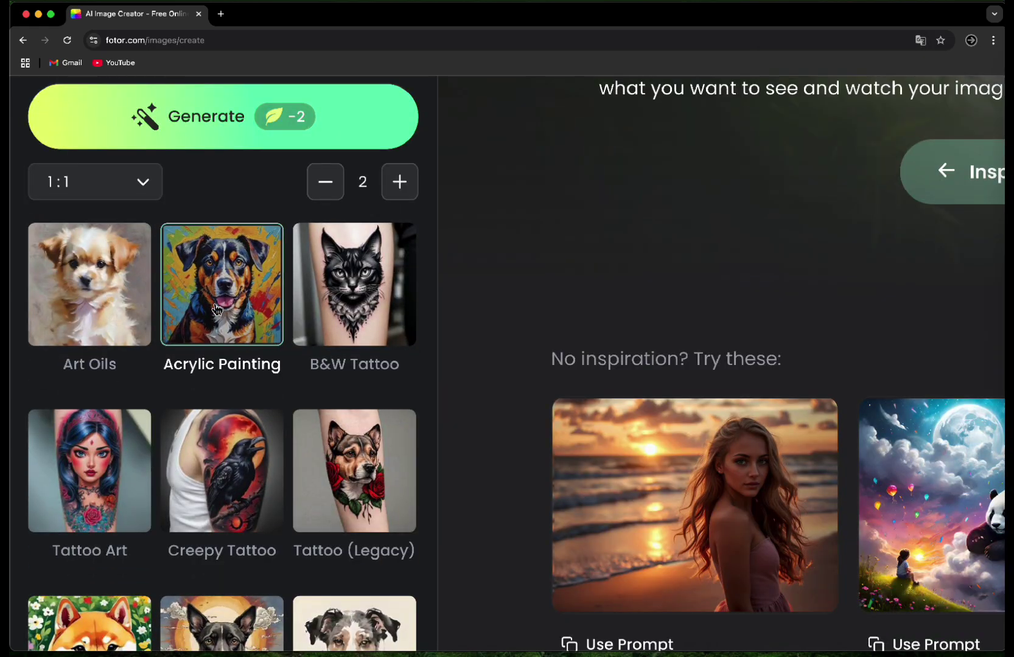
scroll(216, 307, up, 5)
scroll(216, 308, down, 5)
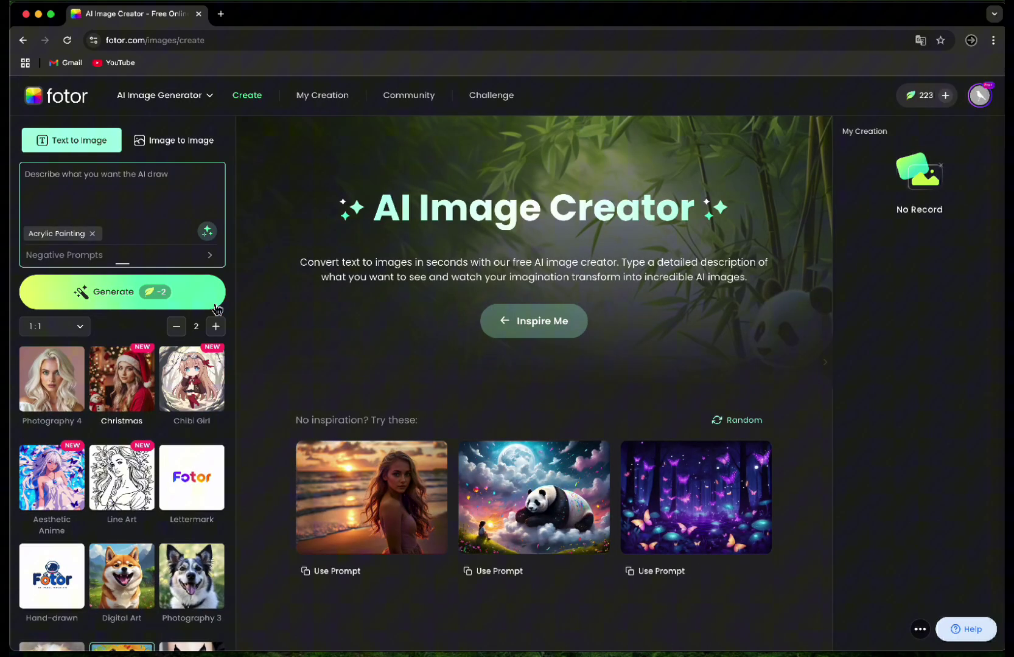
click(517, 340)
click(519, 339)
click(148, 190)
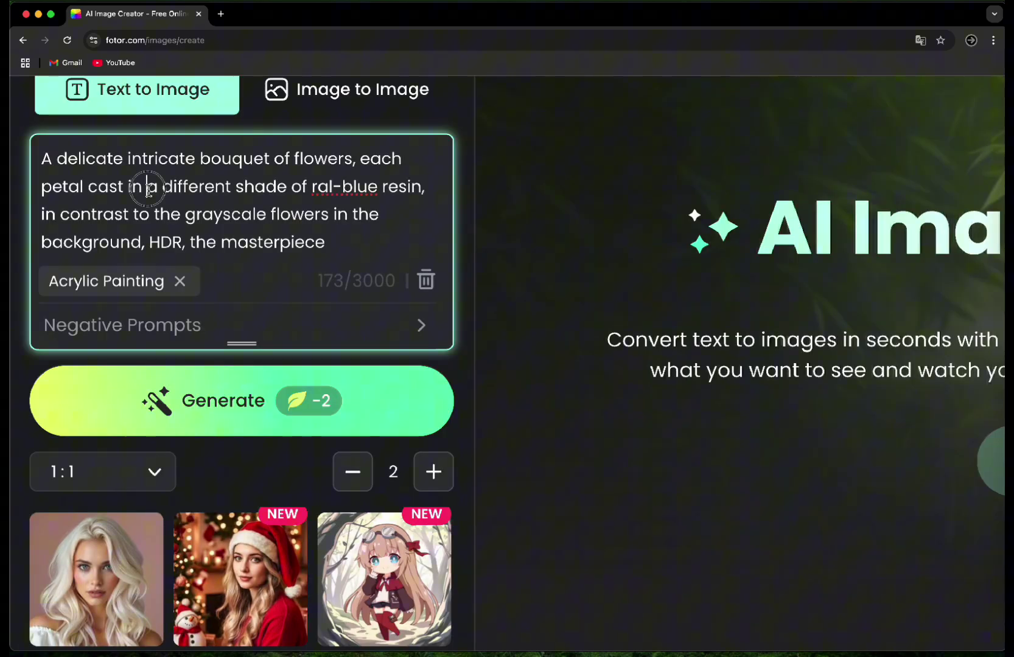
drag(148, 191, 323, 242)
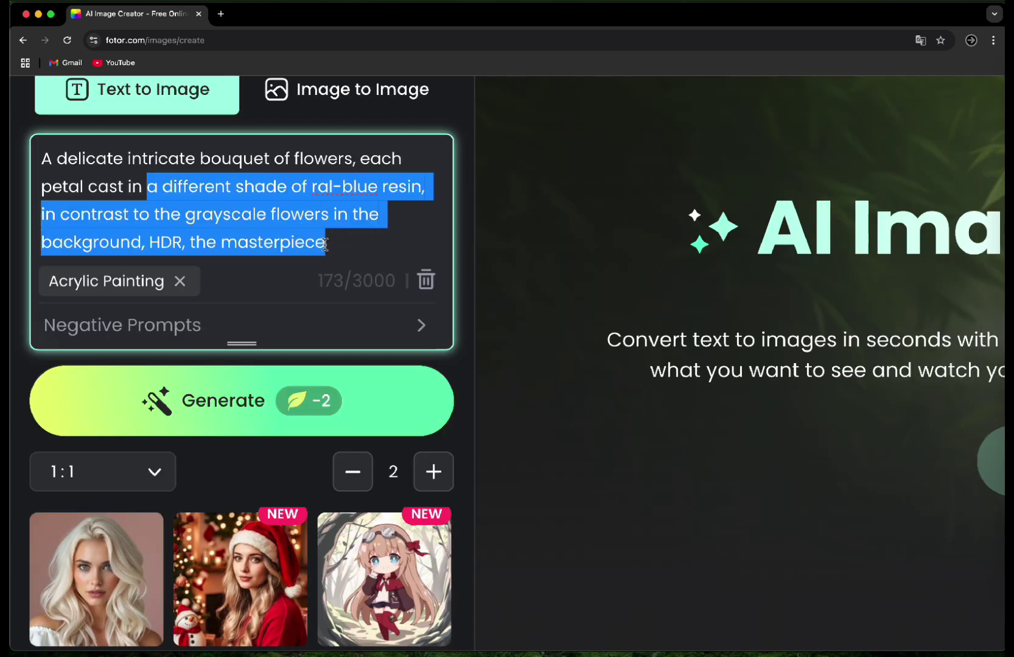
scroll(325, 243, down, 5)
click(199, 367)
View the second flower image and post it to the community
scroll(637, 413, down, 5)
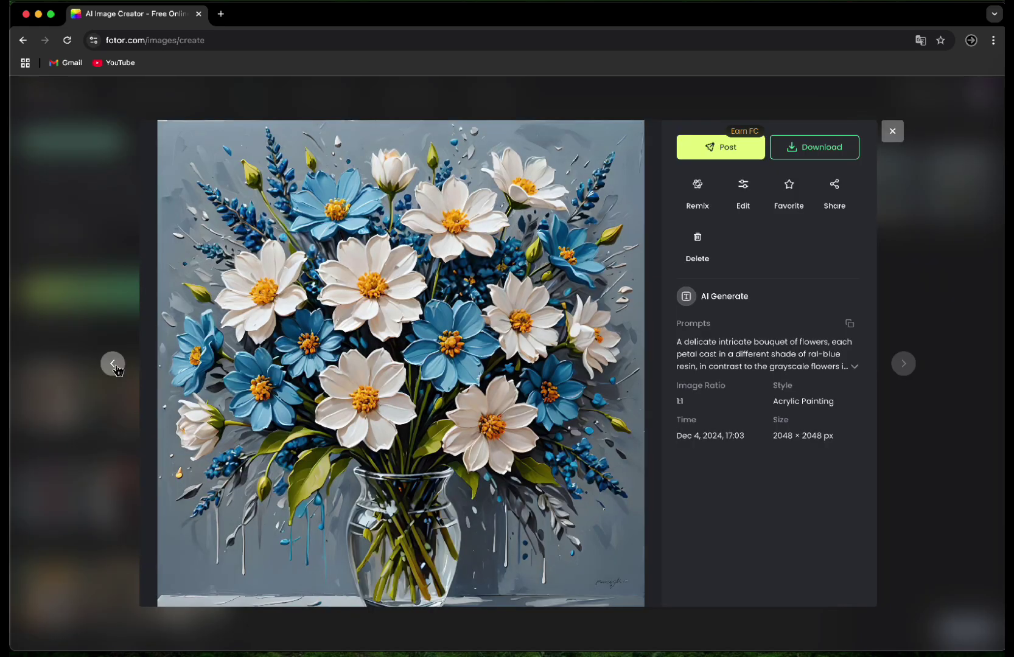
click(113, 364)
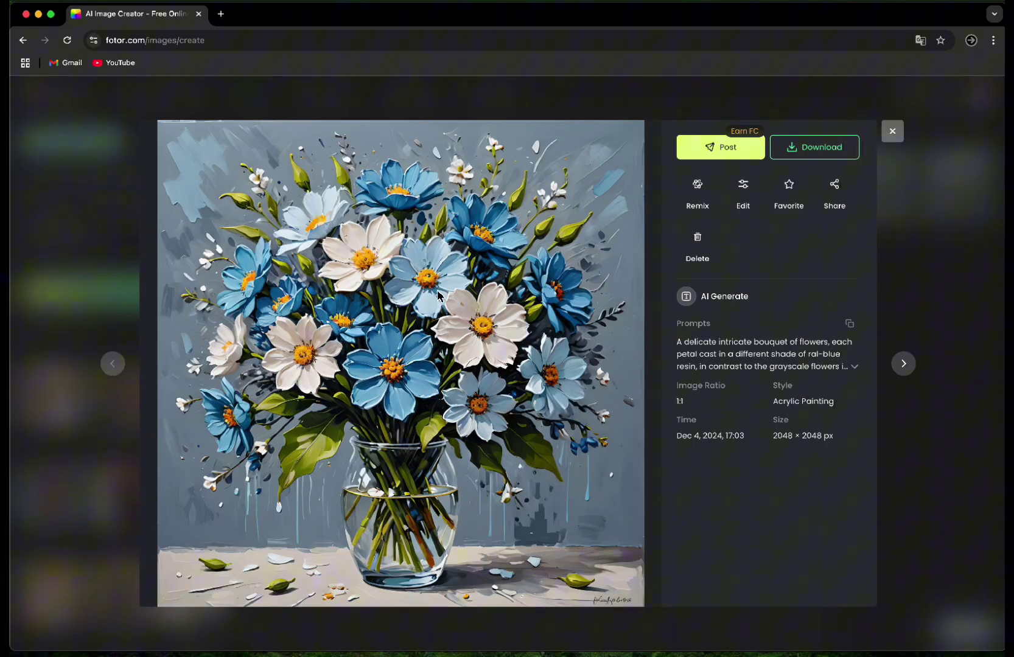
scroll(438, 296, up, 5)
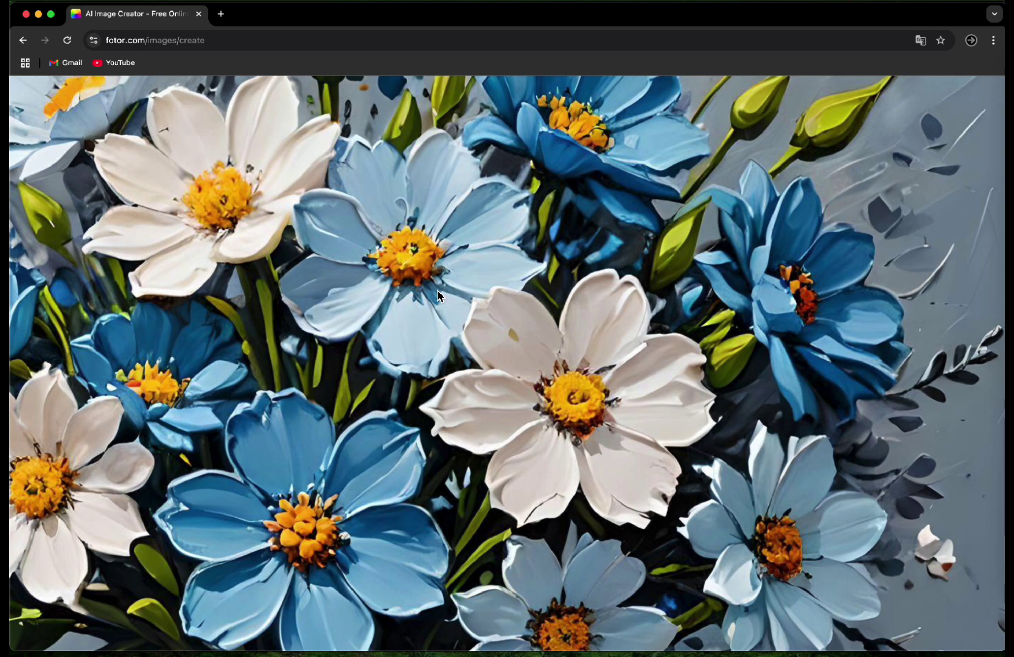
scroll(437, 291, down, 10)
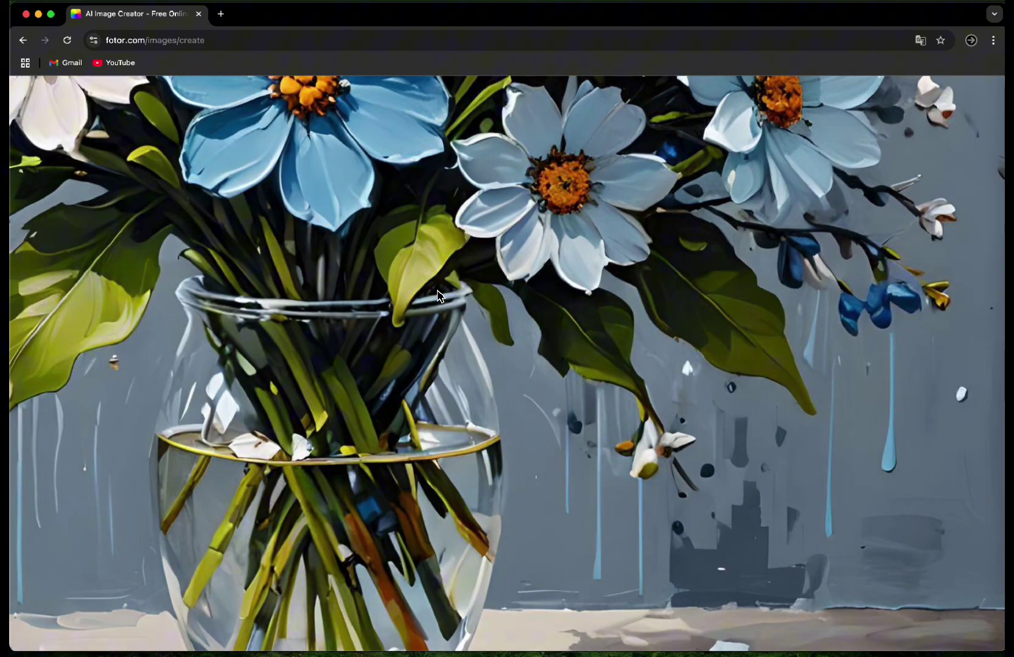
scroll(437, 296, down, 5)
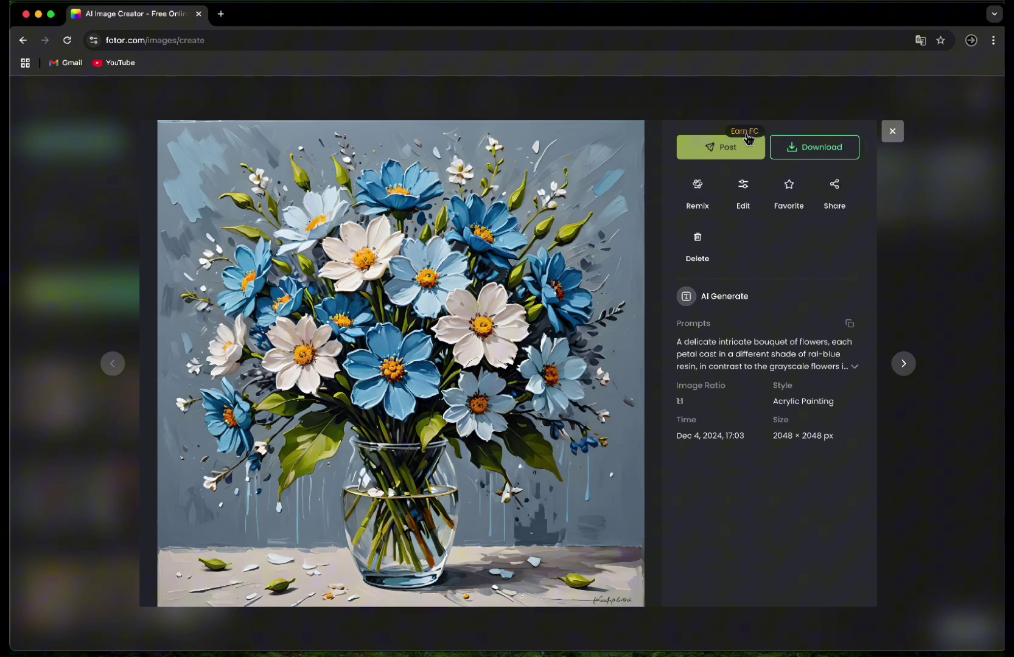
click(733, 151)
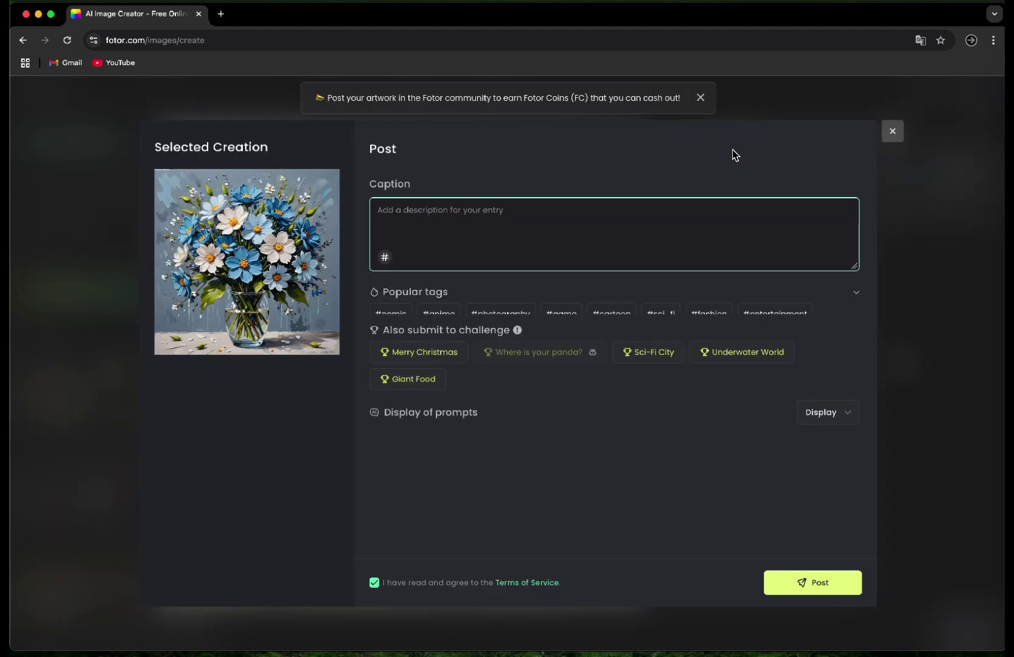
click(813, 582)
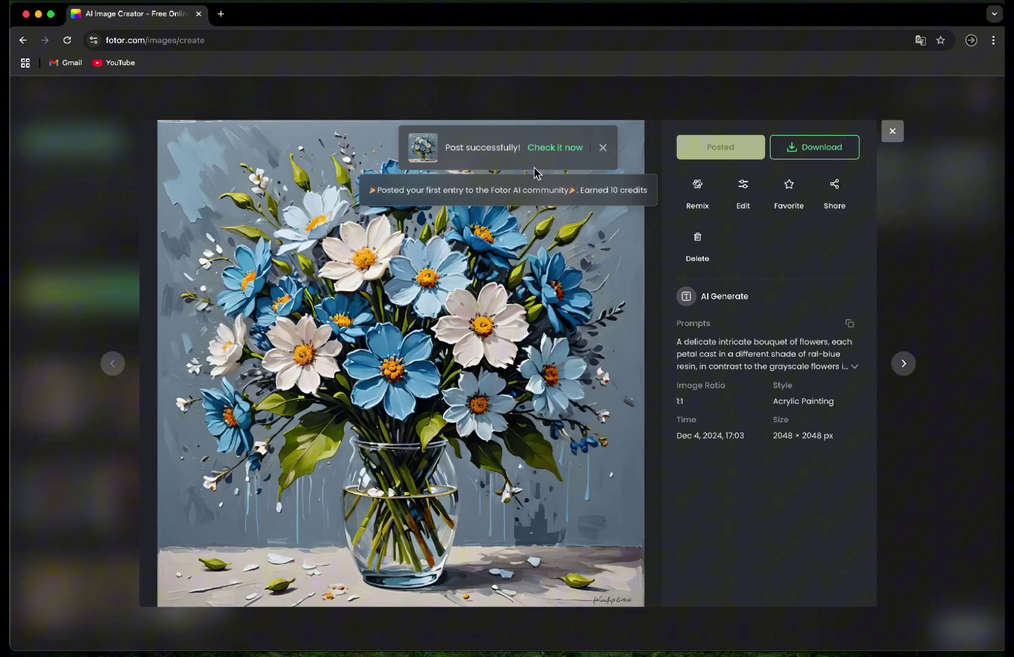
scroll(631, 212, up, 5)
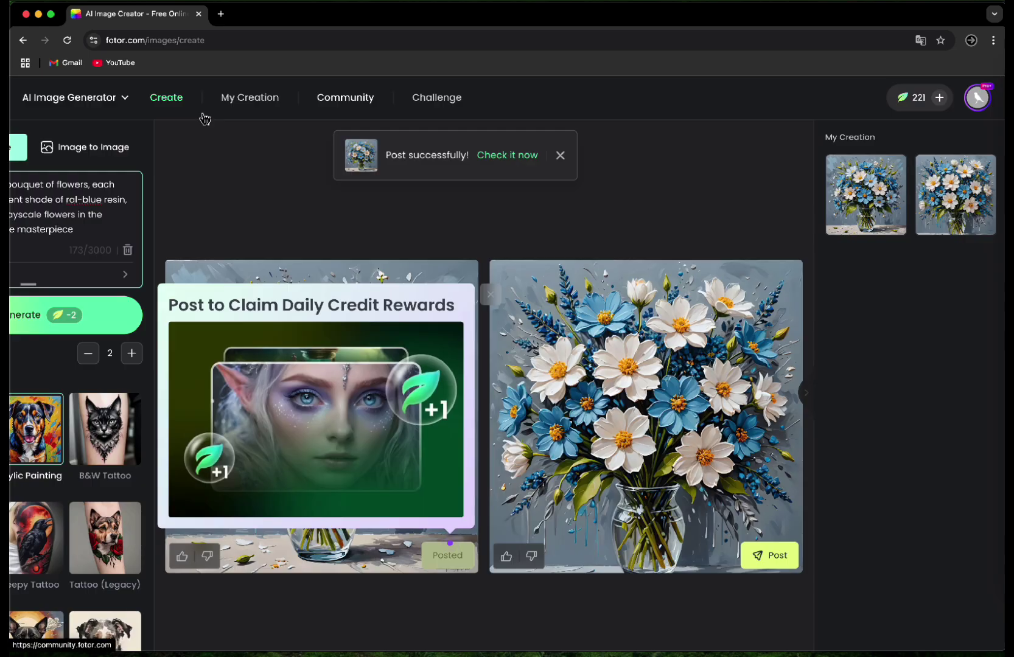
Visit My Creation, then browse the Community gallery and open a blonde woman's portrait
click(257, 103)
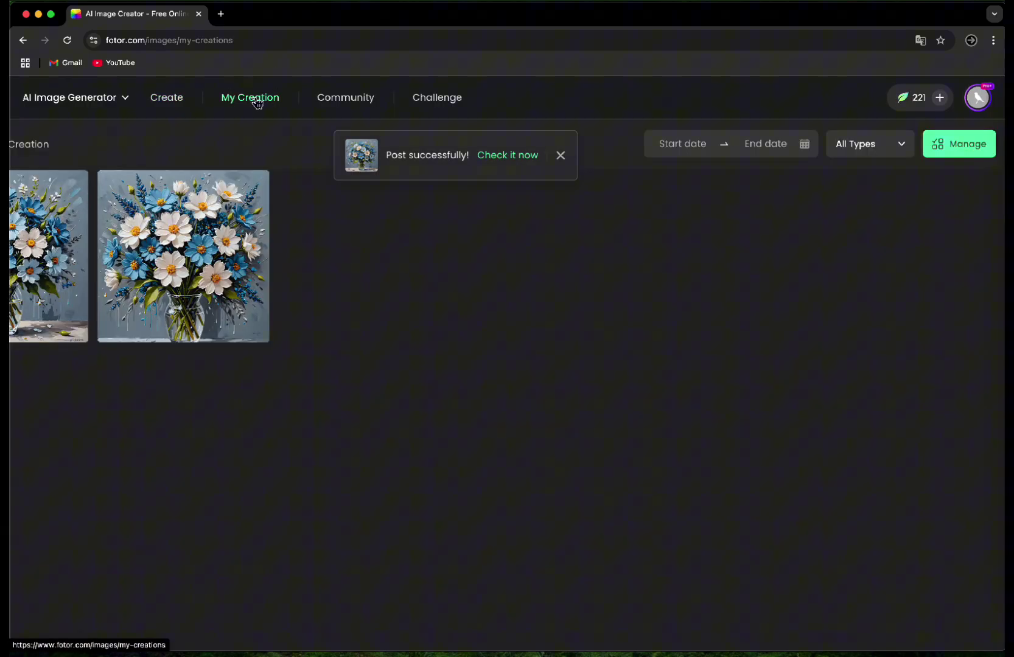
scroll(440, 381, down, 3)
click(425, 108)
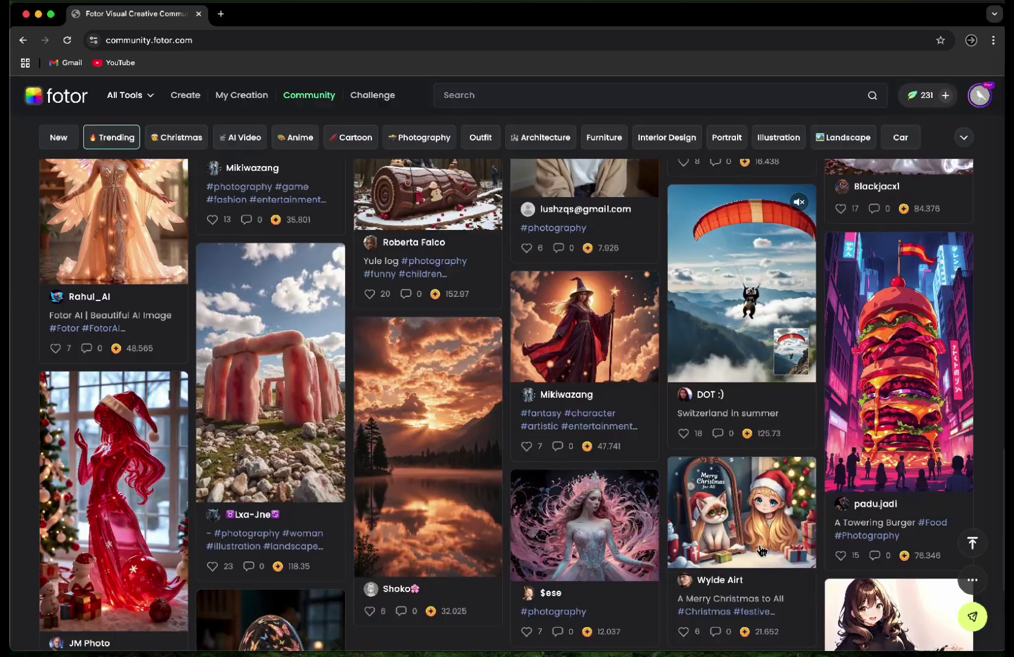
scroll(762, 551, down, 3)
scroll(754, 557, down, 1)
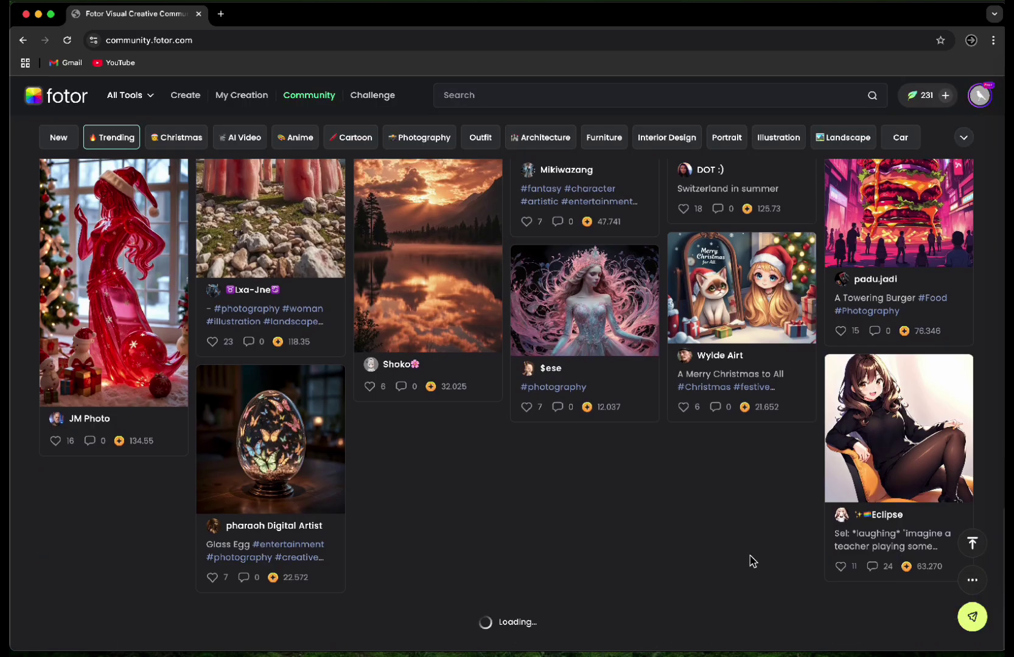
scroll(649, 511, down, 5)
scroll(648, 511, down, 3)
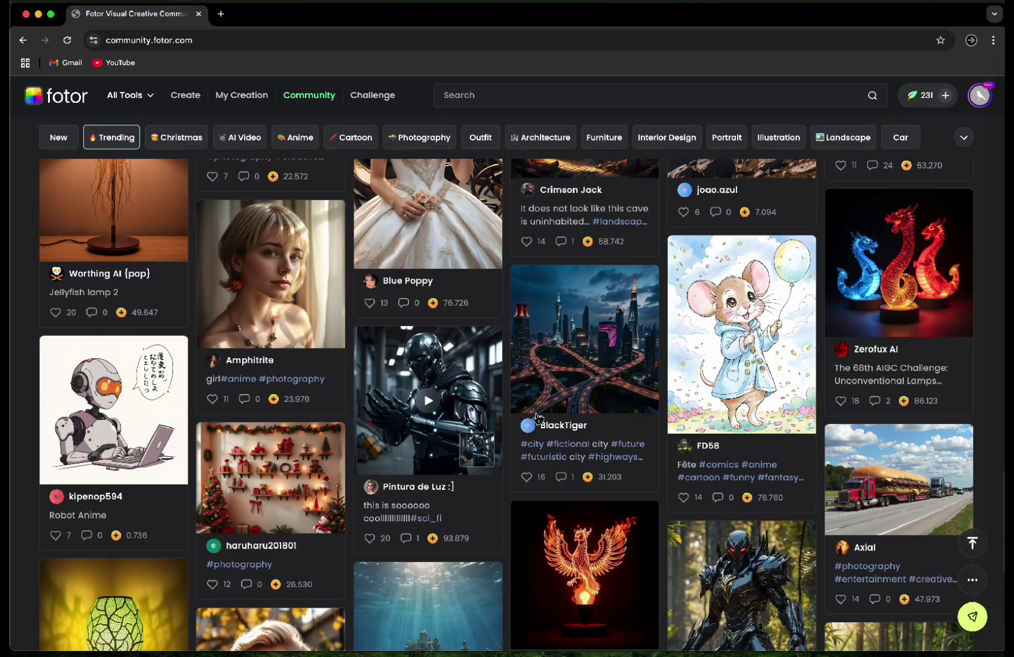
mouse_move(450, 328)
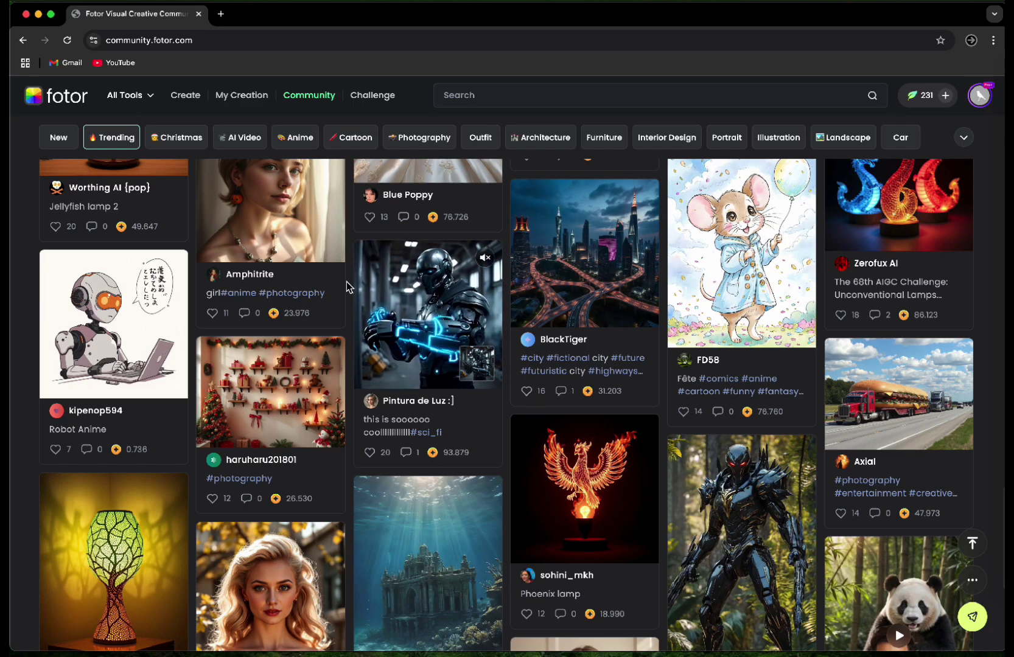
scroll(469, 324, down, 1)
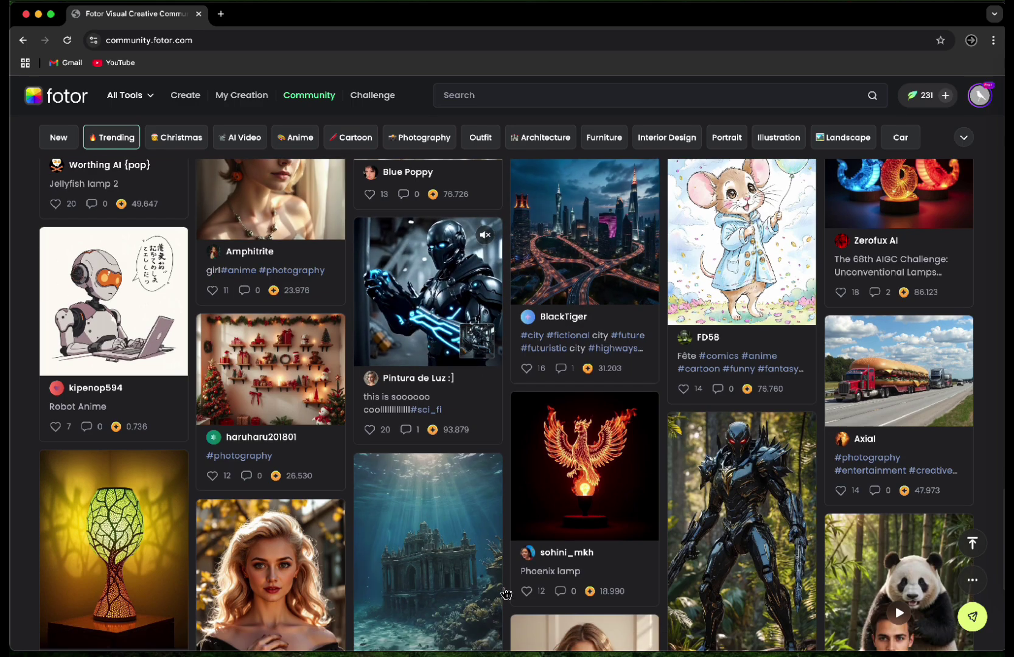
scroll(755, 489, down, 4)
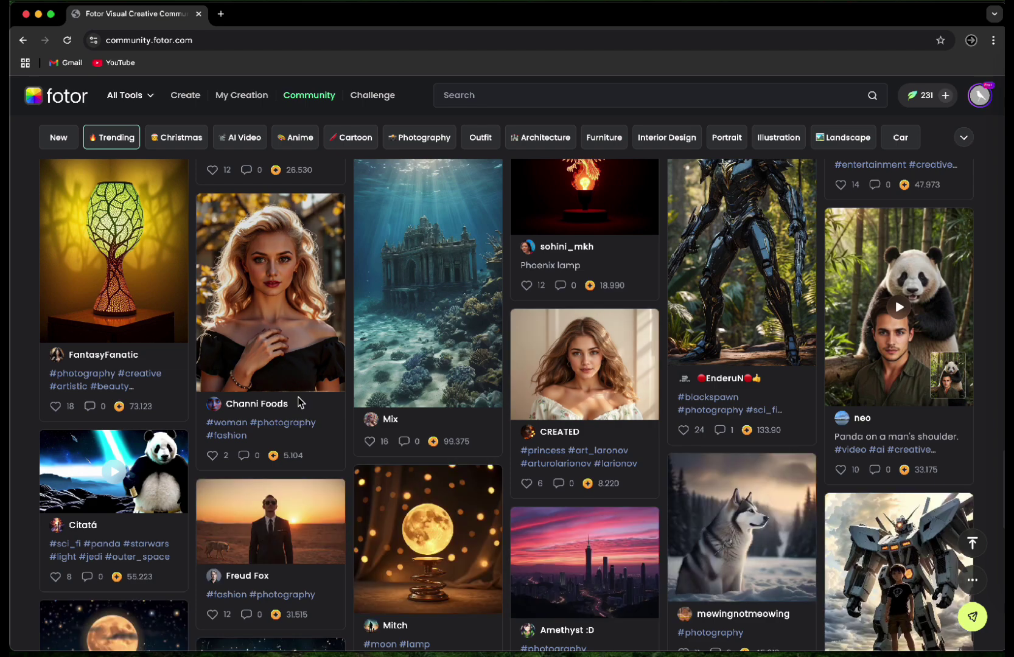
click(273, 316)
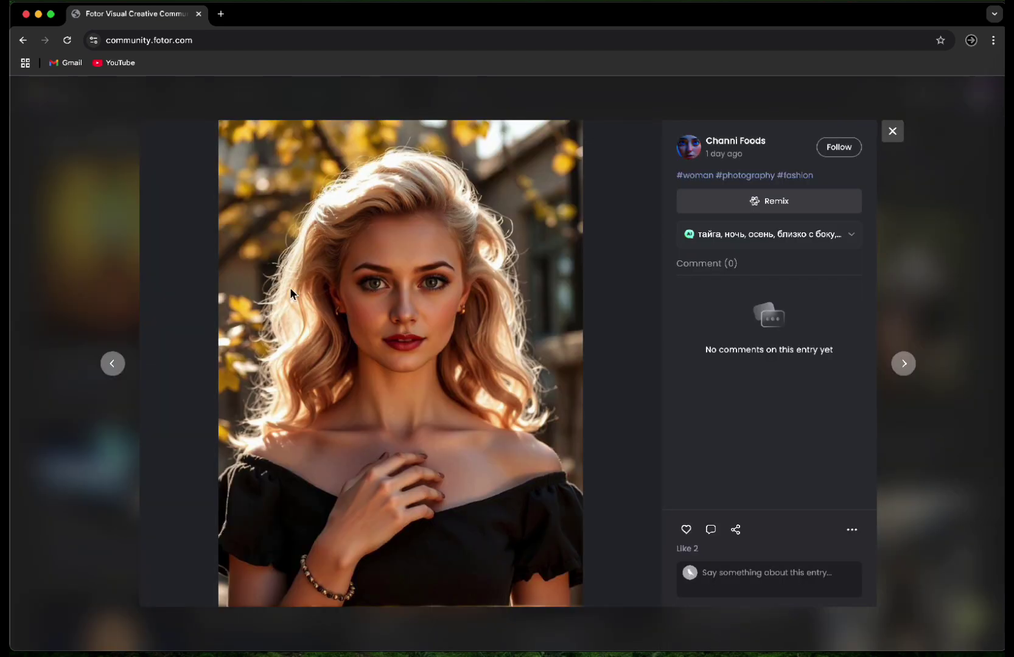
Remix its prompt into two Photography 4 flaming-bowl images, review them, then switch to Image to Image
click(781, 207)
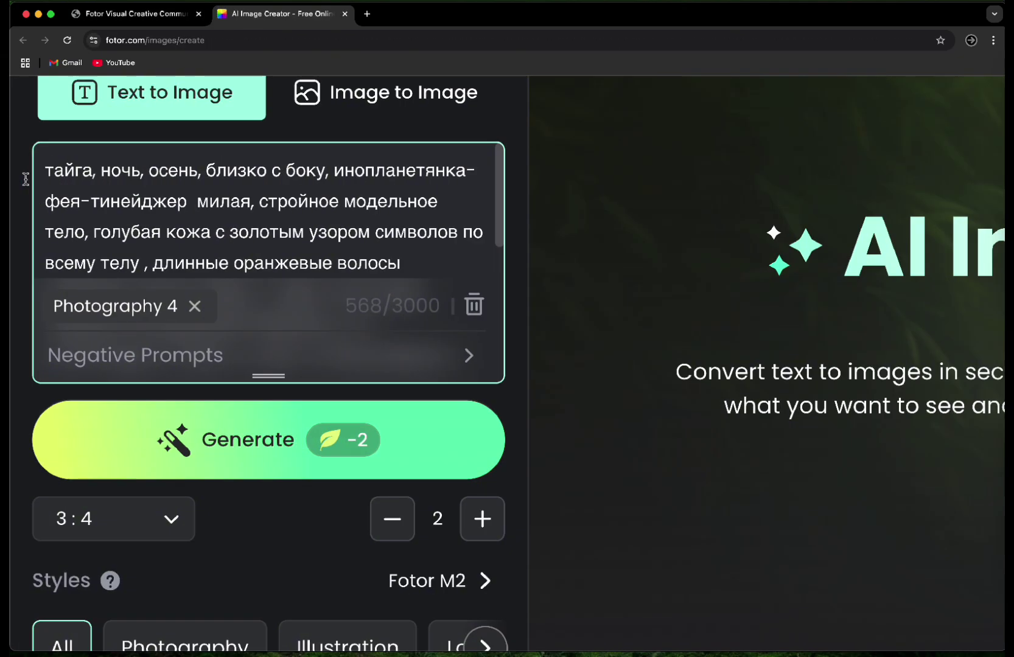
scroll(27, 179, down, 5)
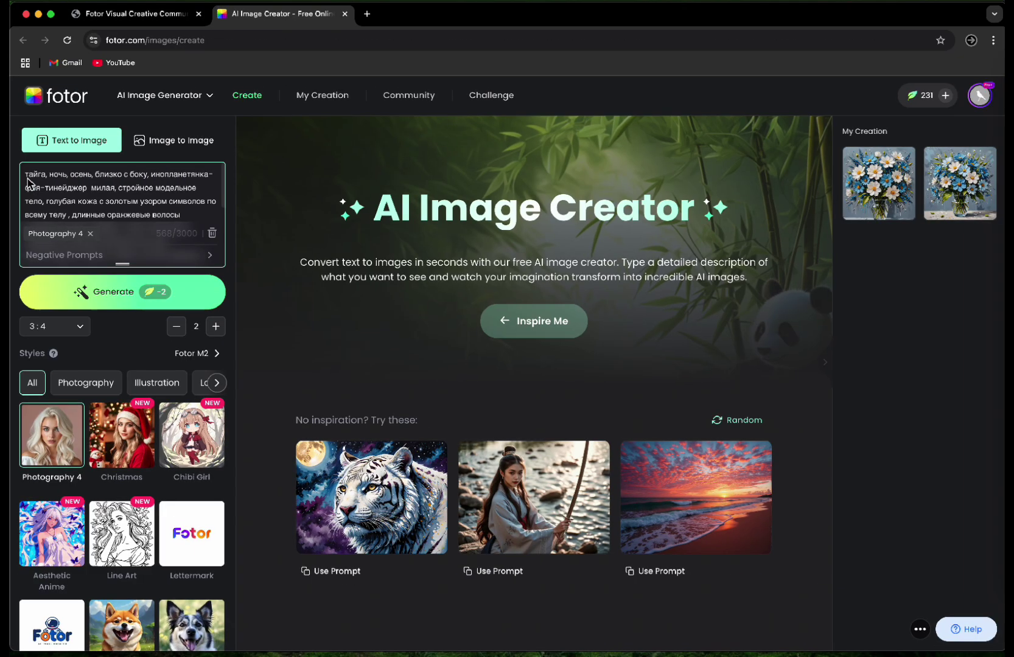
click(110, 307)
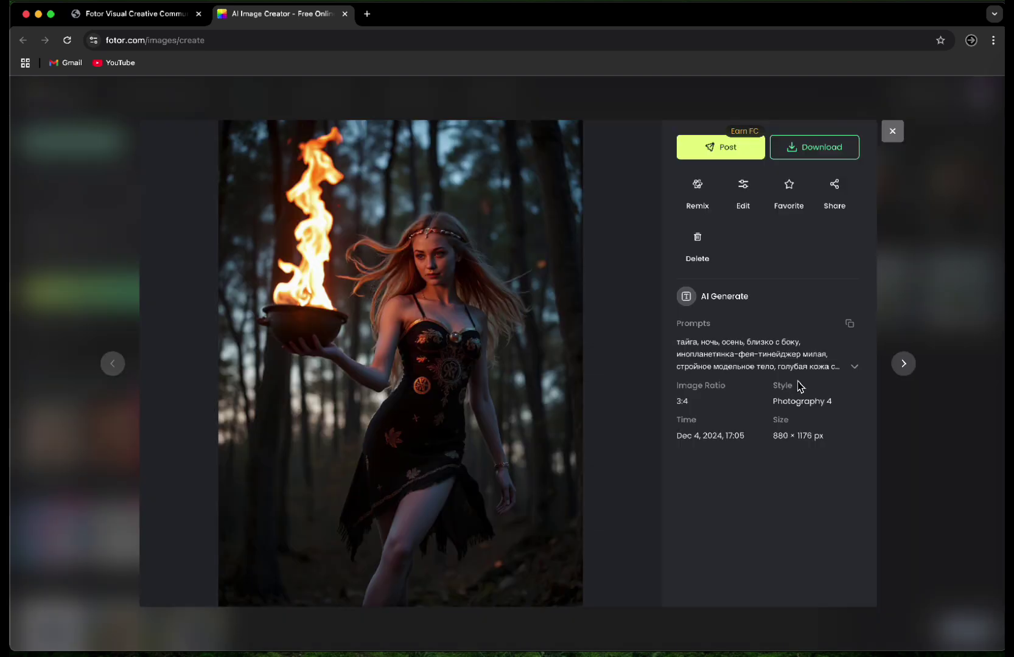
click(903, 364)
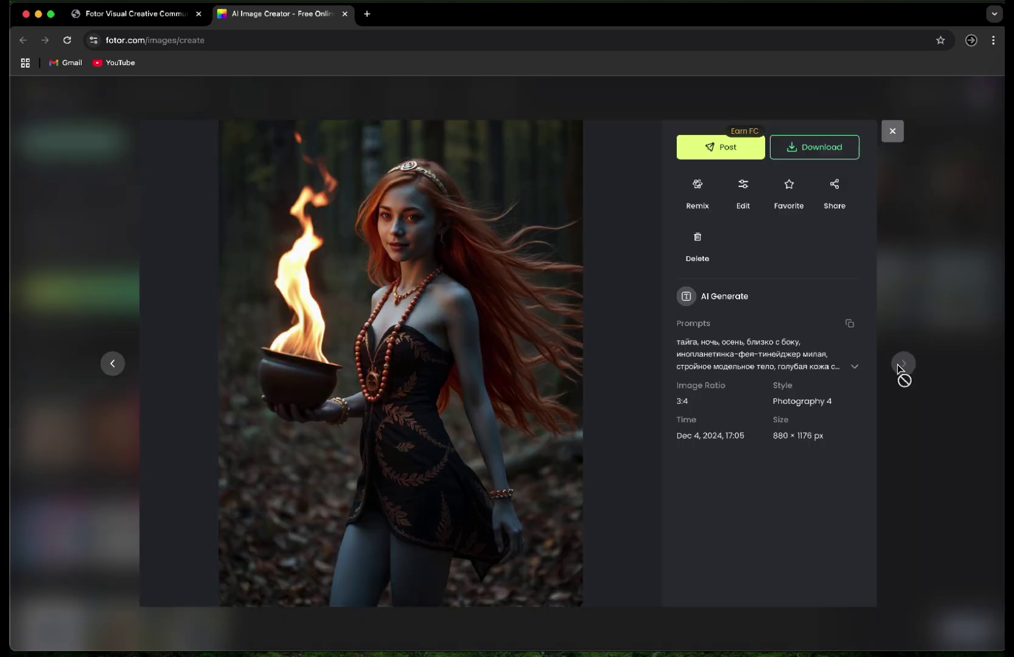
click(915, 246)
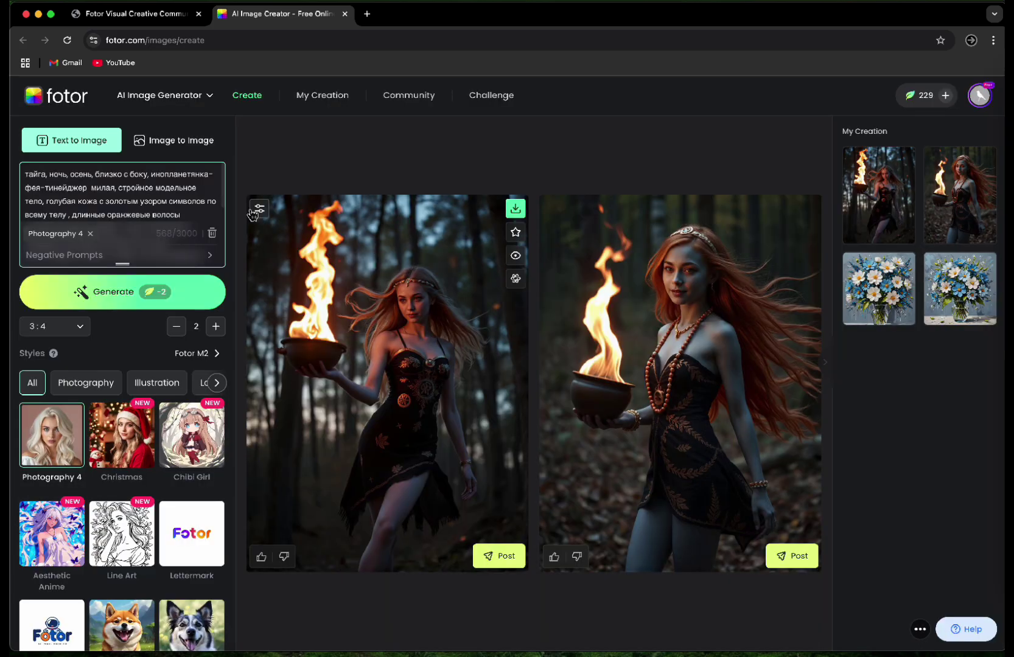
click(171, 142)
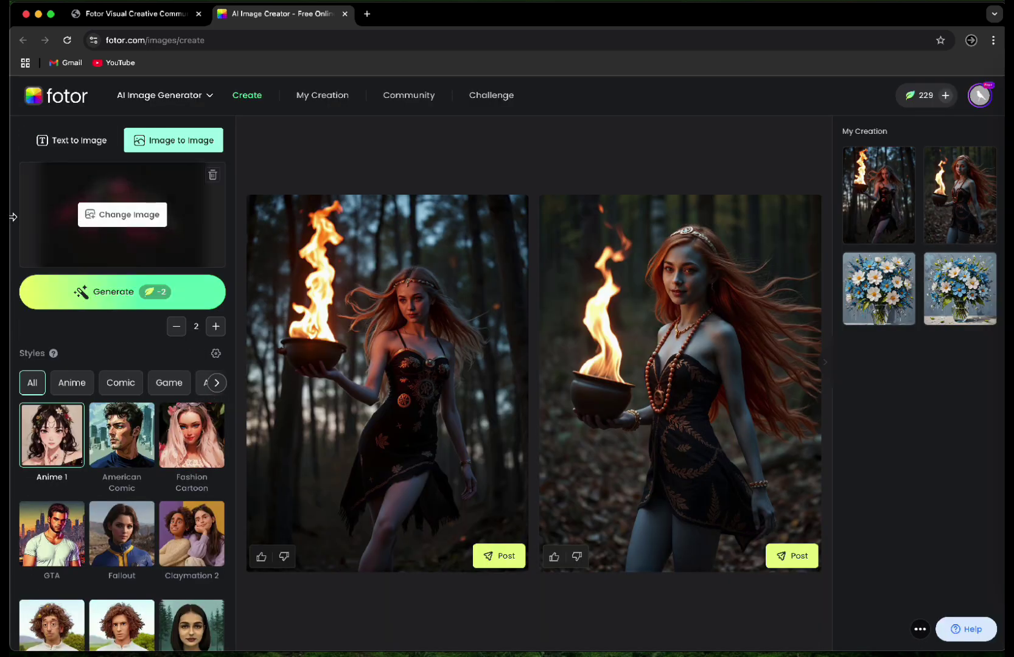
Apply the Fashion Cartoon comic style to the hooded-figure photo, generate, and preview the first result
click(121, 382)
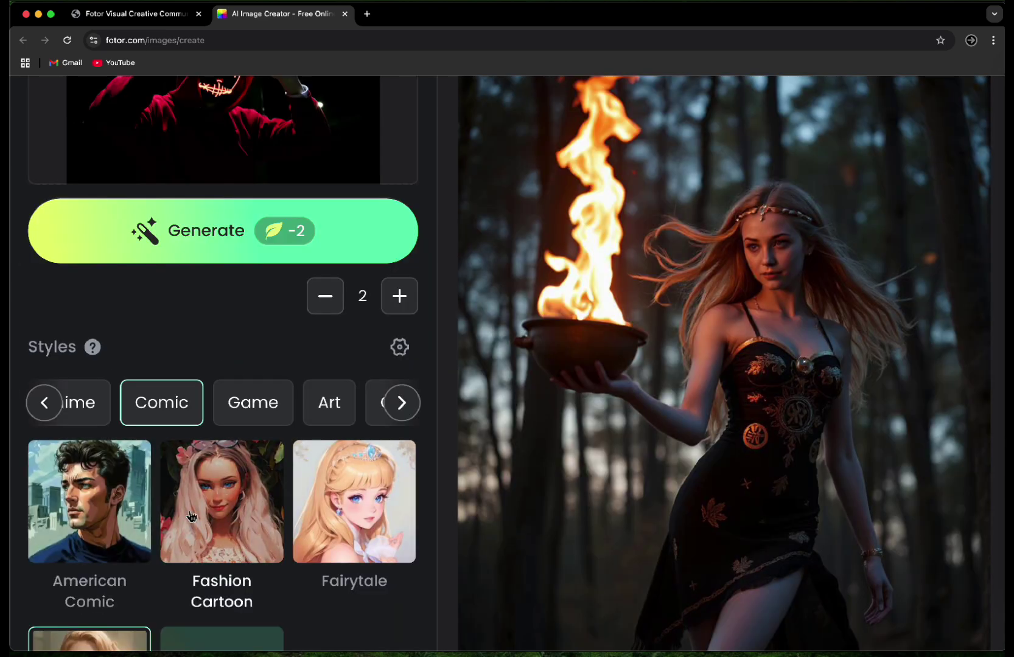
click(248, 513)
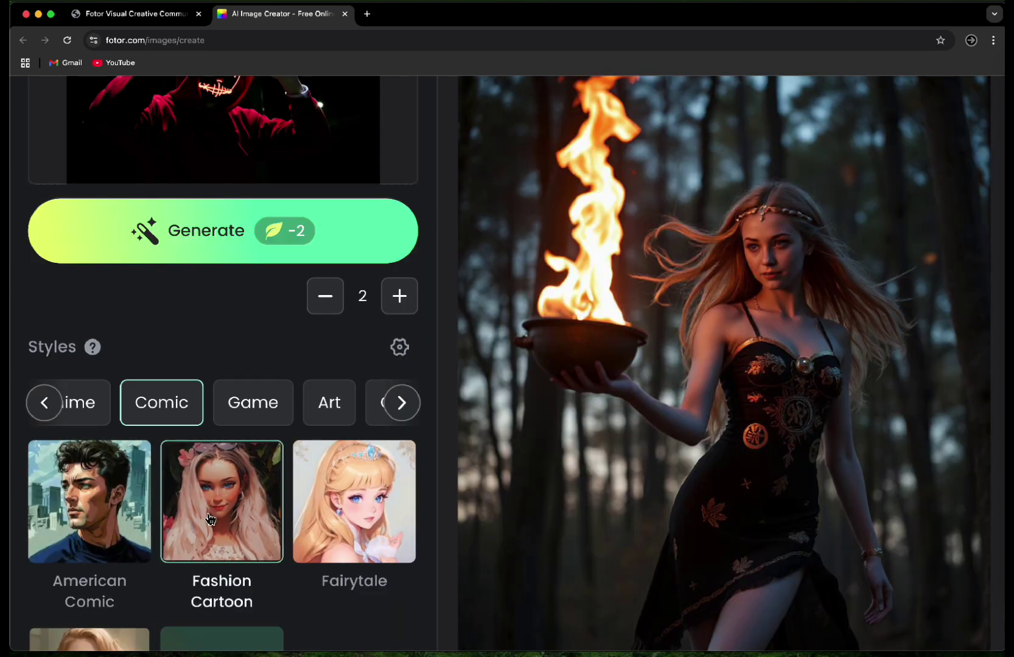
click(228, 243)
scroll(633, 317, down, 5)
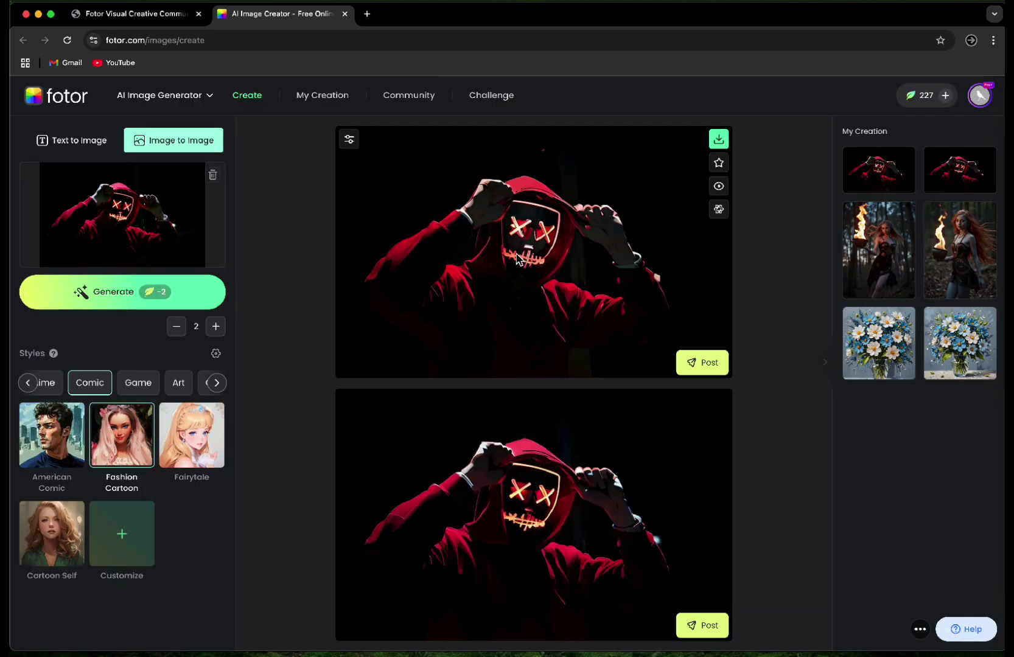
click(517, 258)
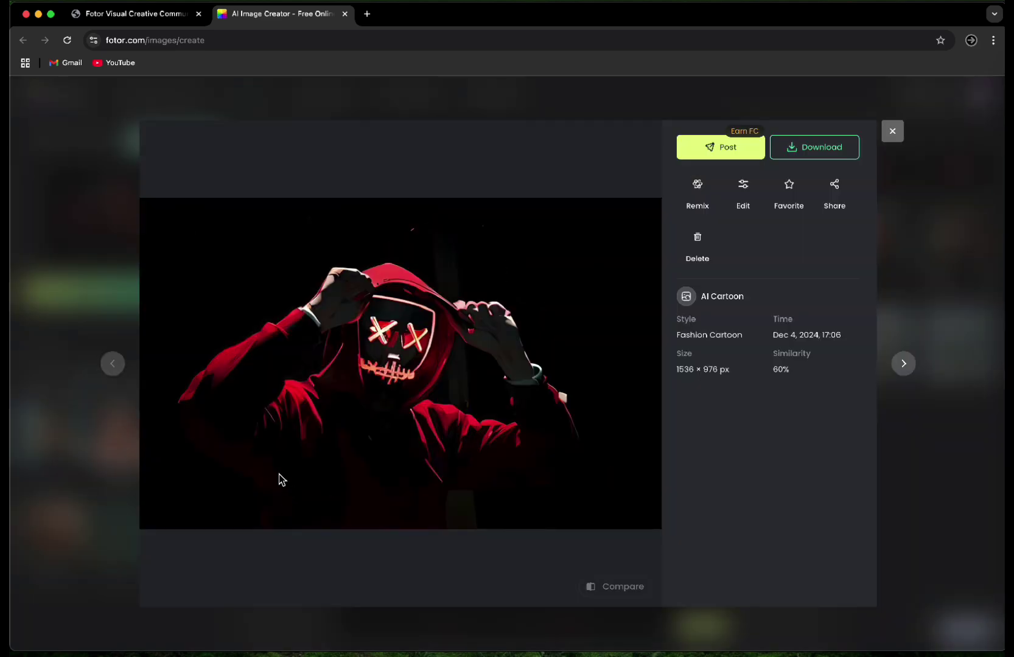
scroll(264, 288, up, 5)
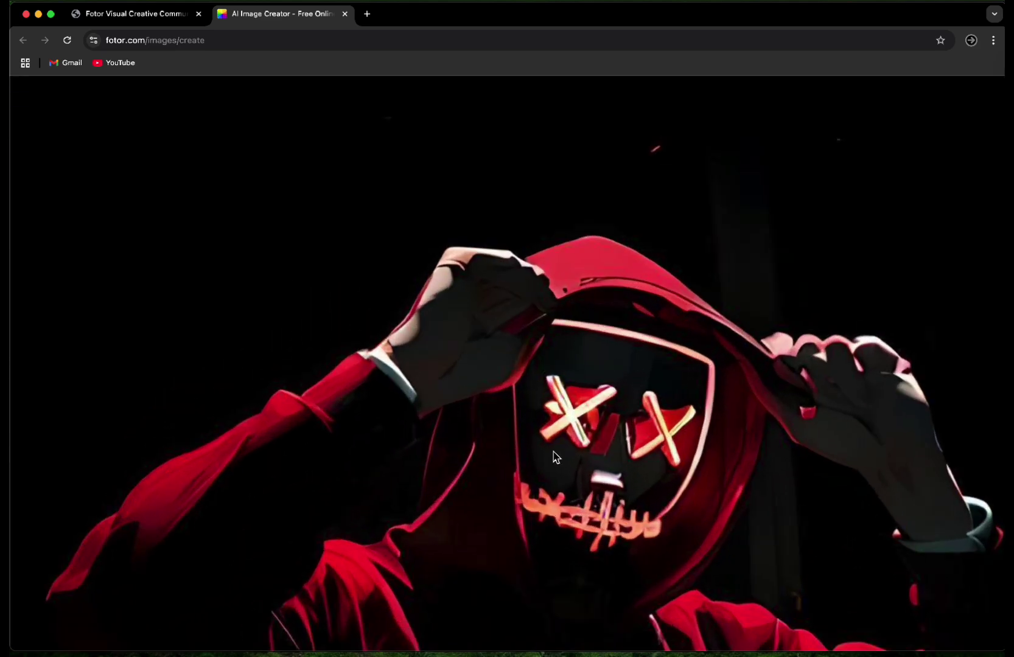
scroll(556, 458, down, 4)
scroll(556, 458, down, 5)
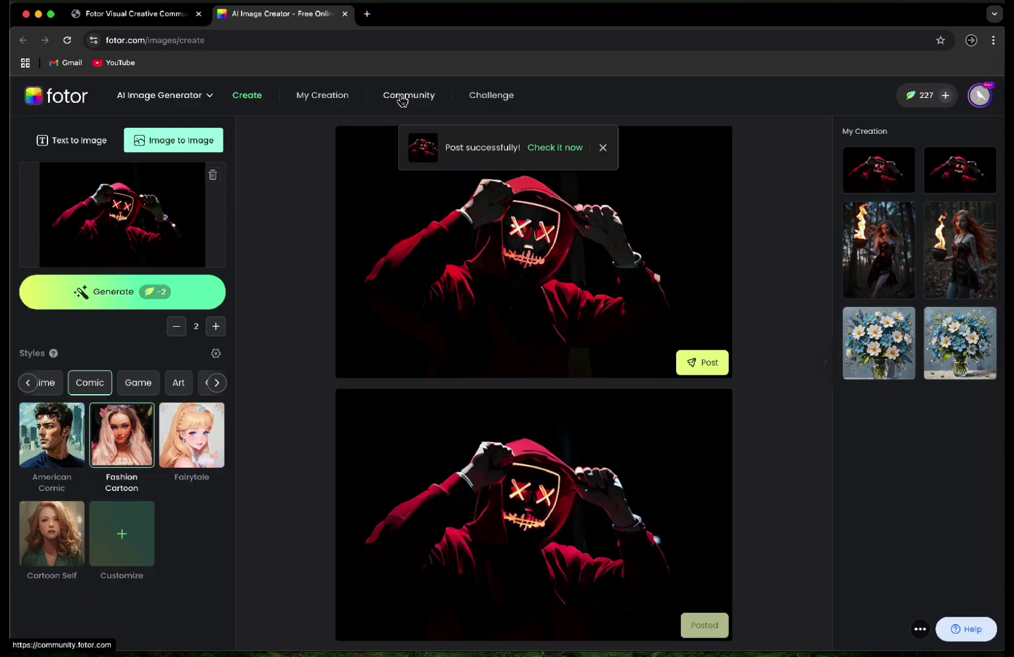
Browse the AI art challenges list, then open the AI Photo Editor from the home page
click(485, 107)
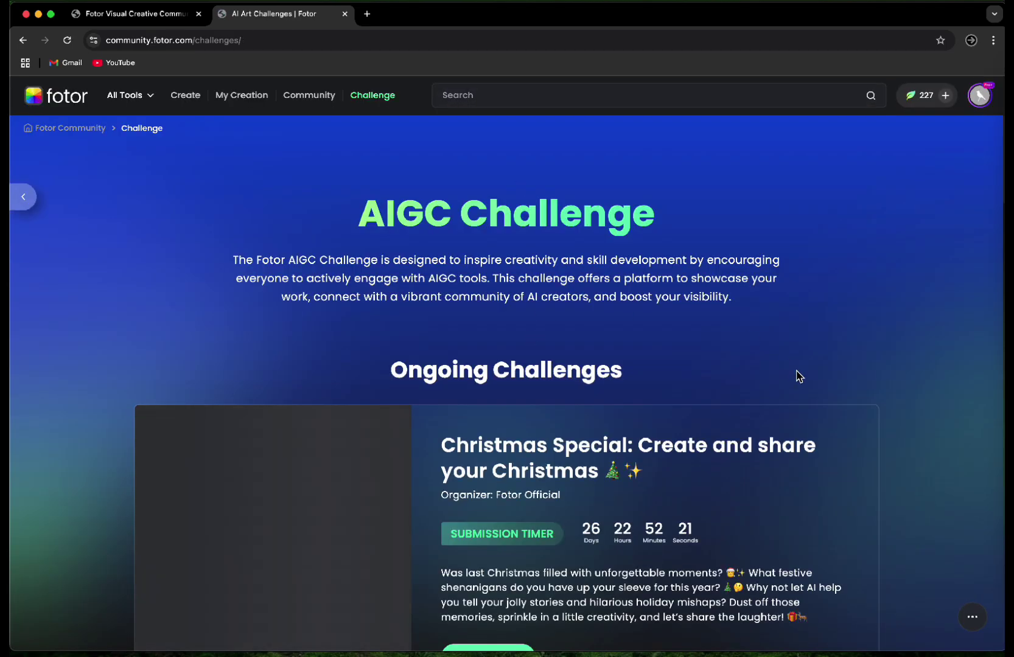
scroll(935, 441, down, 10)
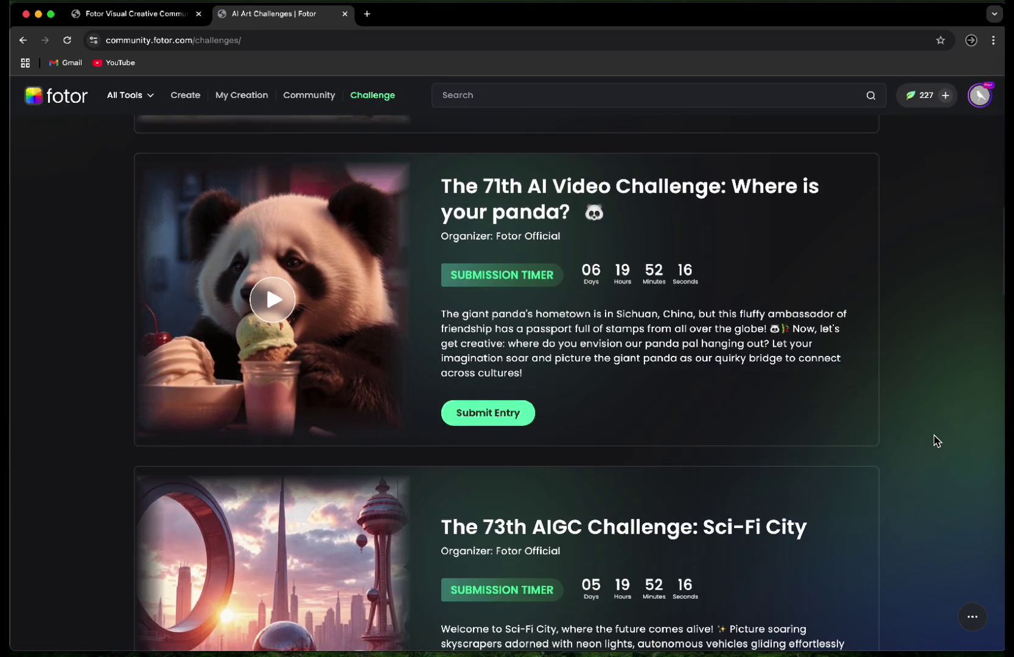
scroll(936, 442, down, 15)
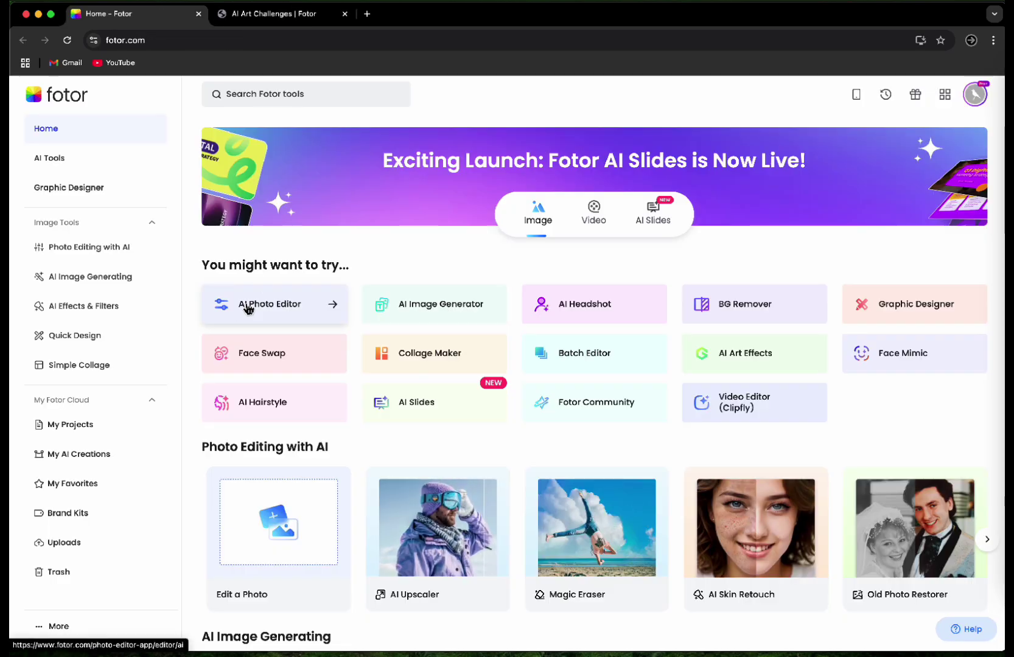
click(245, 306)
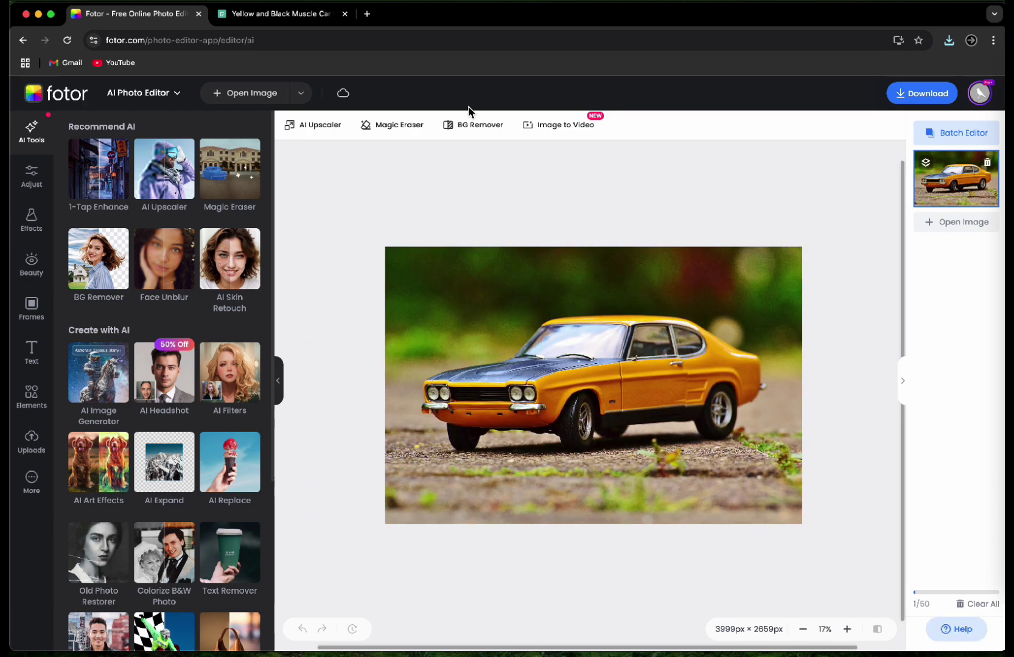
Run BG Remover on the yellow car photo, then bring up the Text templates
scroll(469, 107, up, 5)
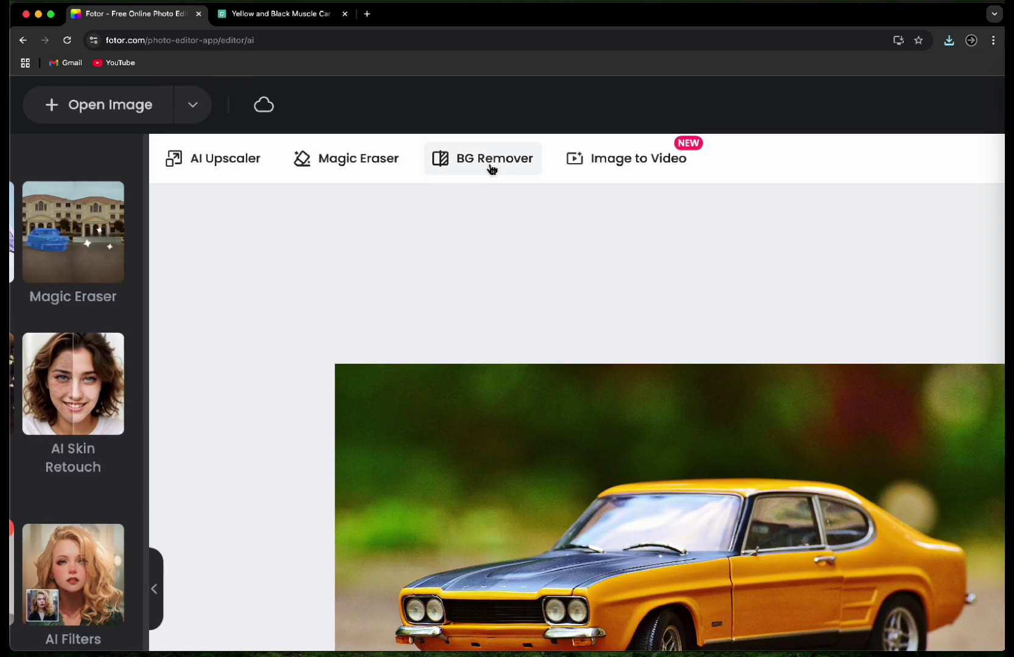
click(491, 168)
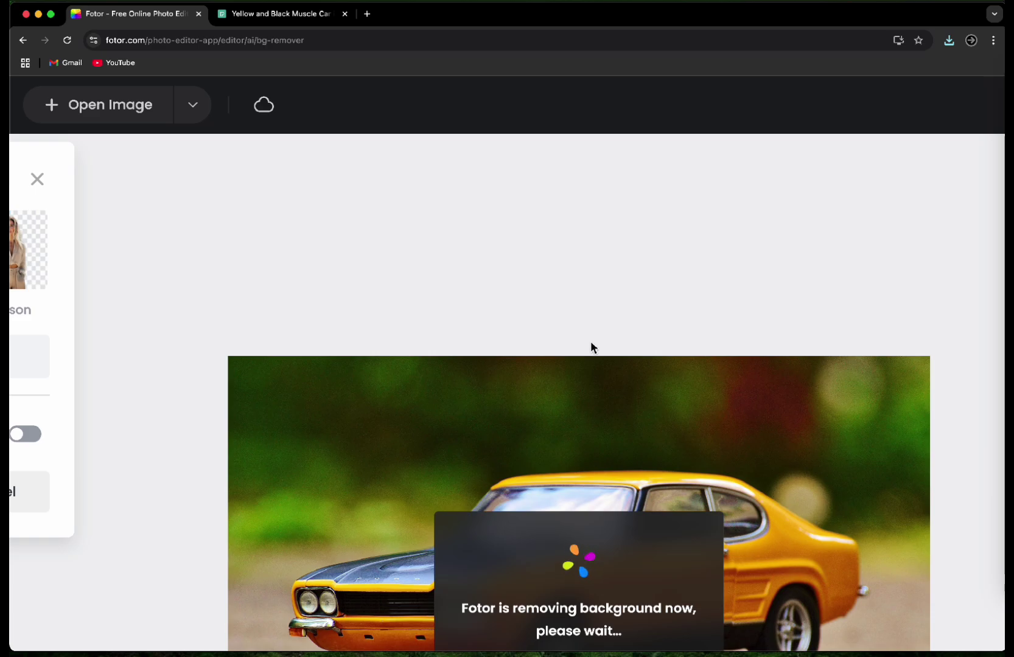
scroll(590, 349, down, 5)
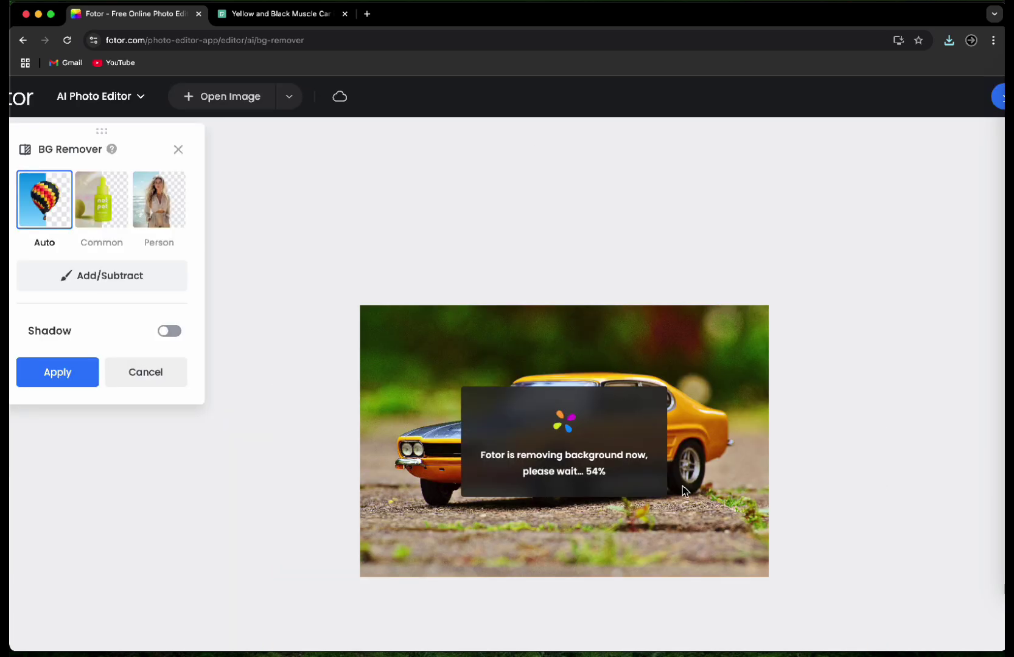
scroll(630, 474, up, 5)
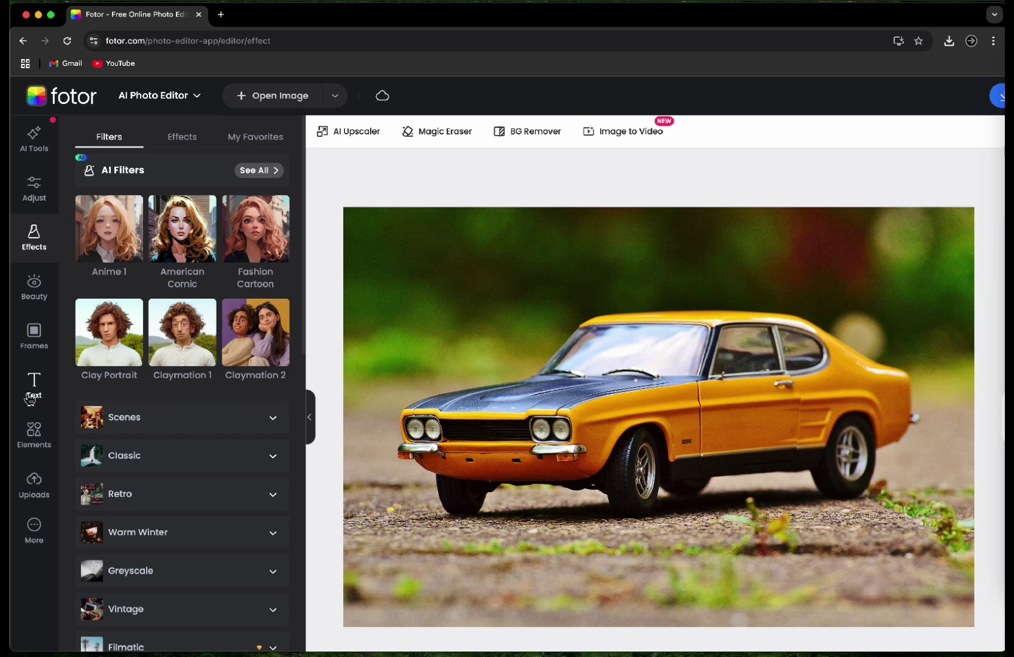
click(31, 397)
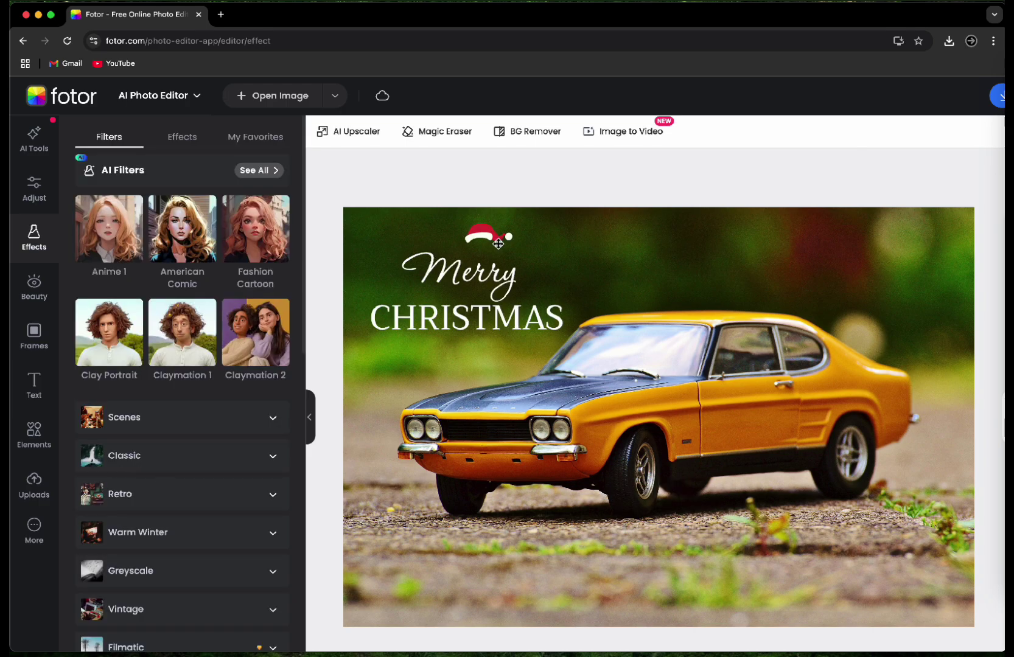
Shift the Santa hat slightly left and apply the American Comic filter to the car photo
drag(498, 244, 479, 243)
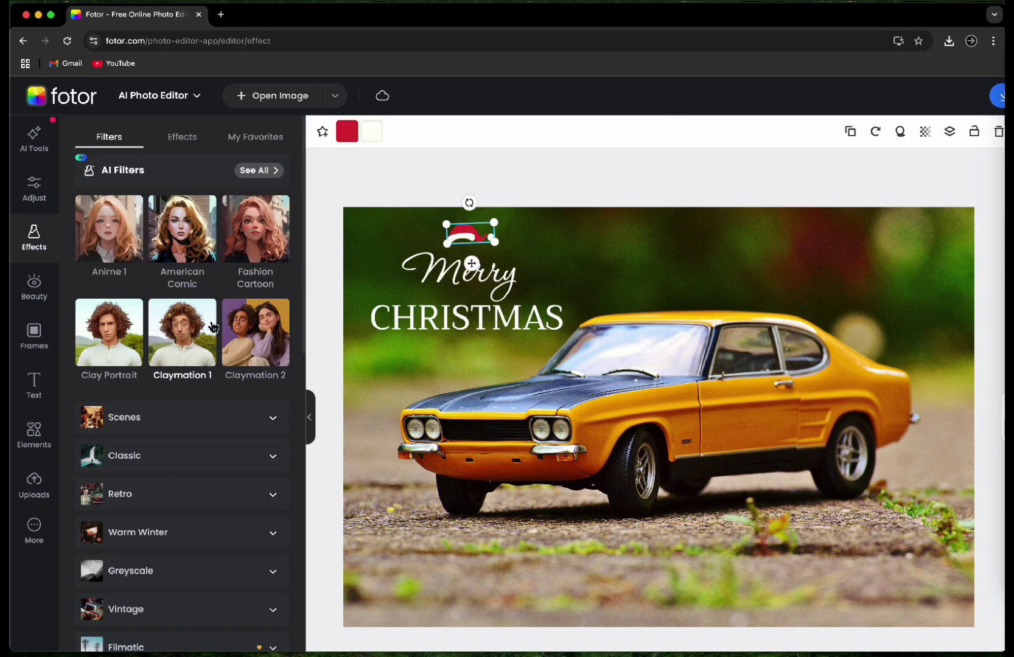
click(184, 244)
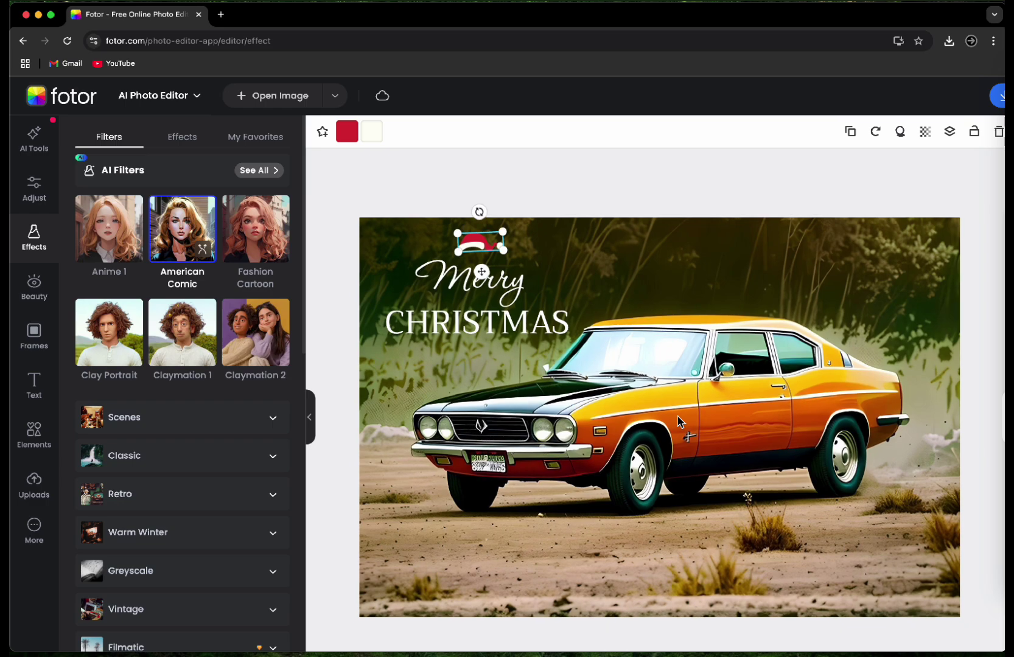
click(186, 139)
Browse the Frames, Beauty, Effects, Text and Elements panels
click(35, 335)
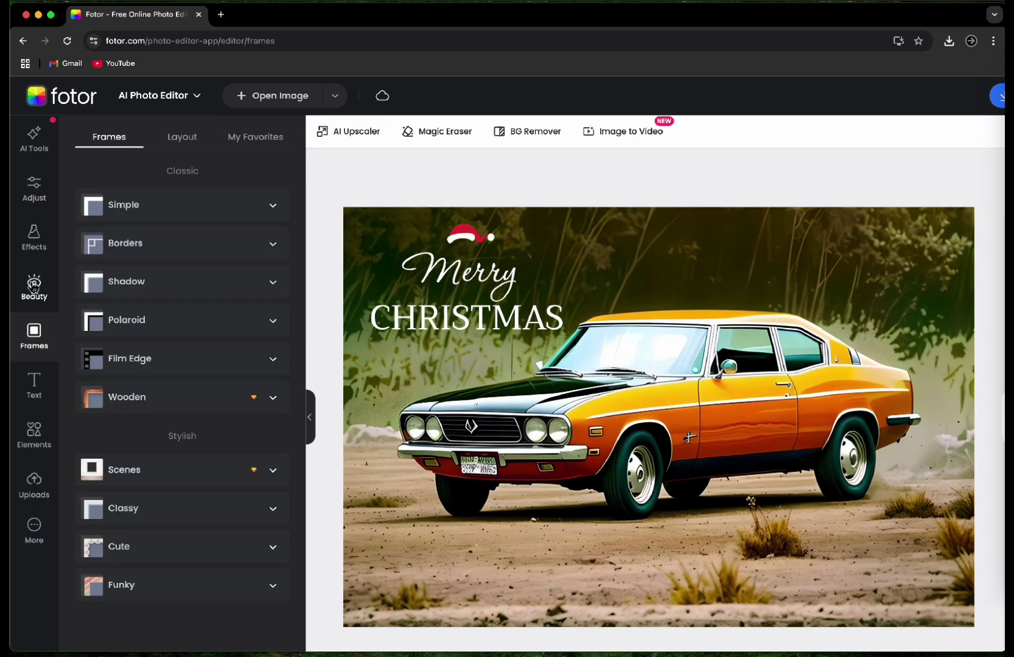
click(34, 286)
click(34, 236)
click(34, 385)
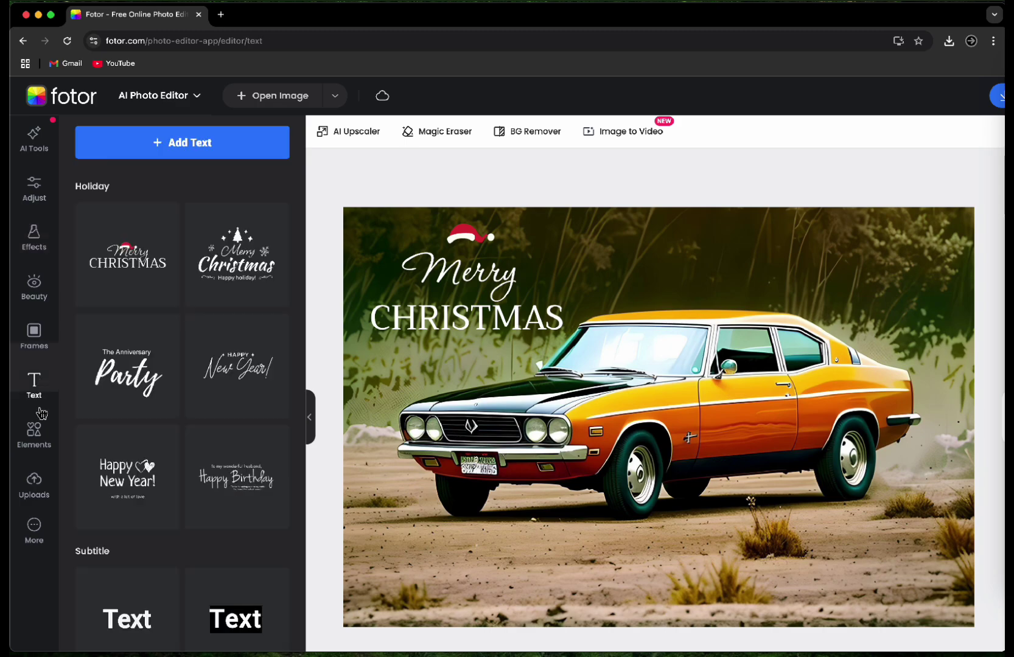
click(36, 433)
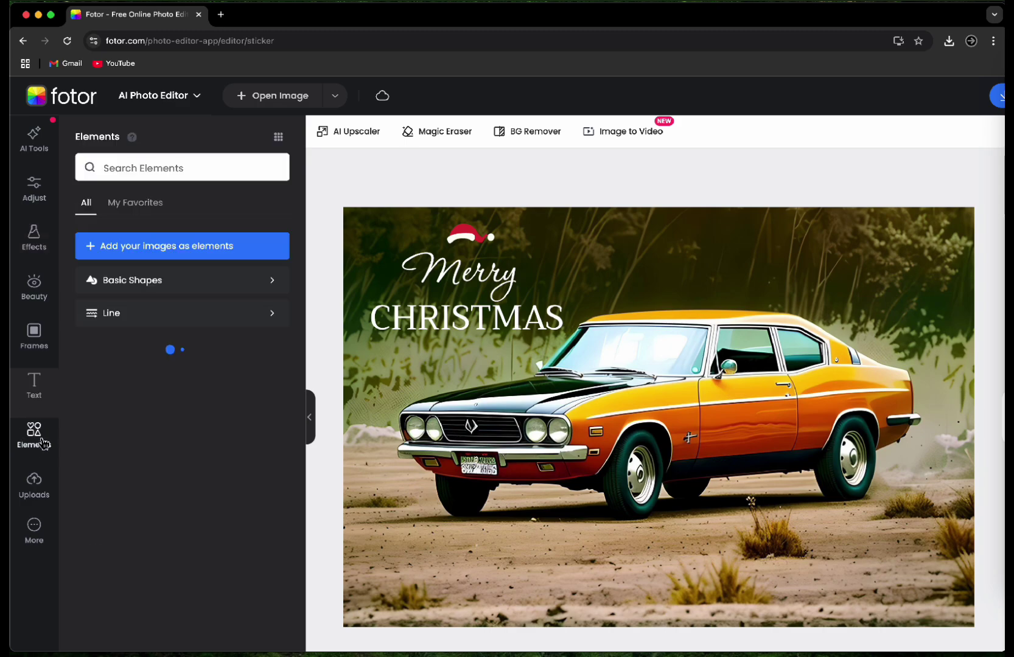
Start a new Graphic Designer design and search templates for 'youtube thumbnail'
click(34, 189)
click(61, 95)
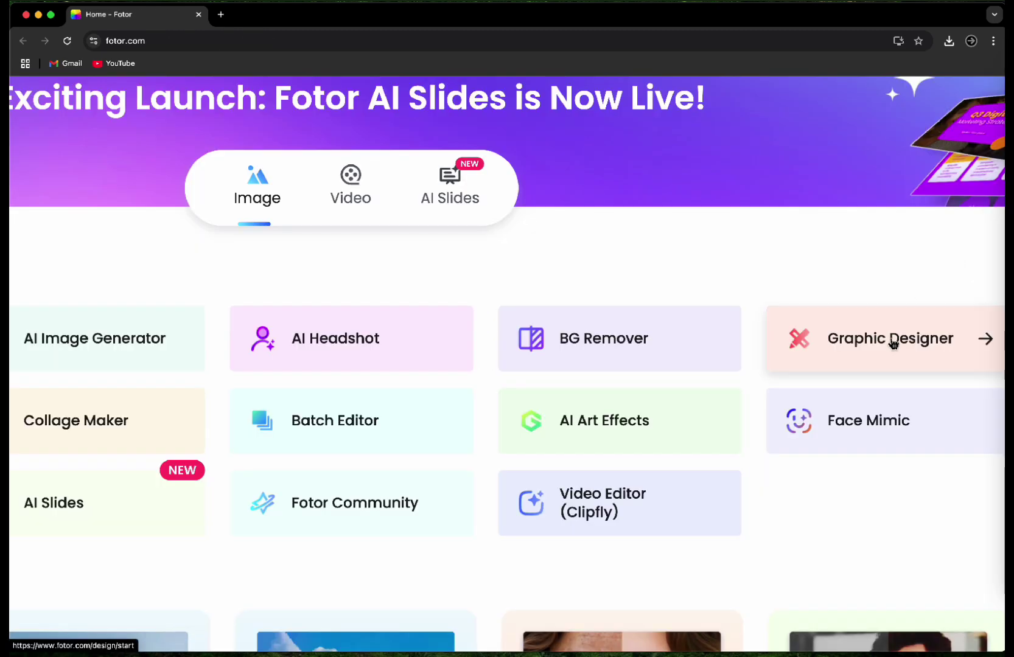
click(893, 344)
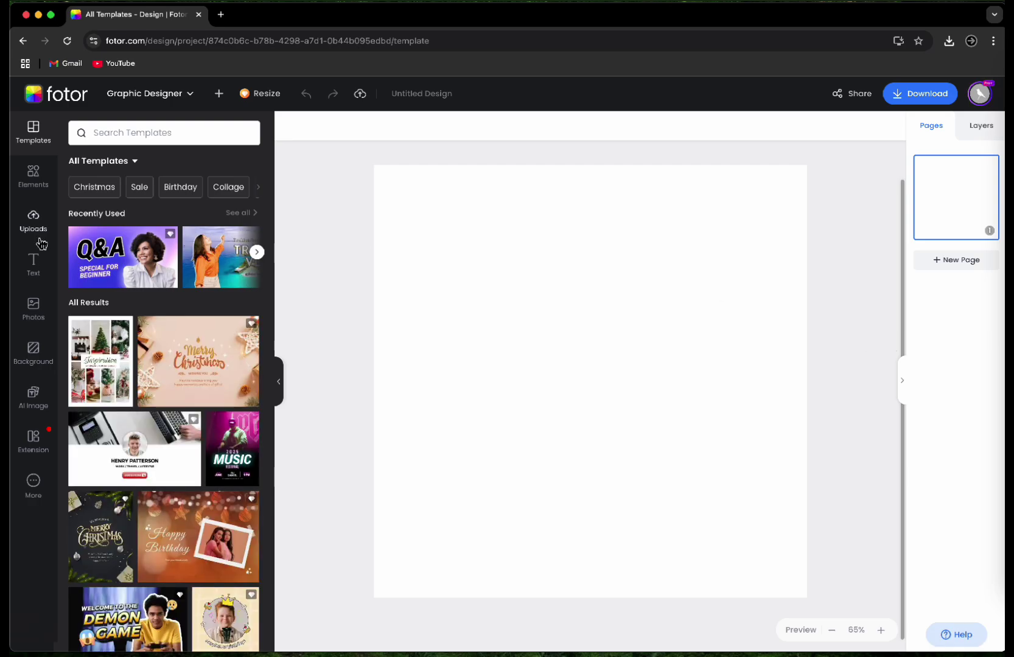
scroll(128, 341, down, 8)
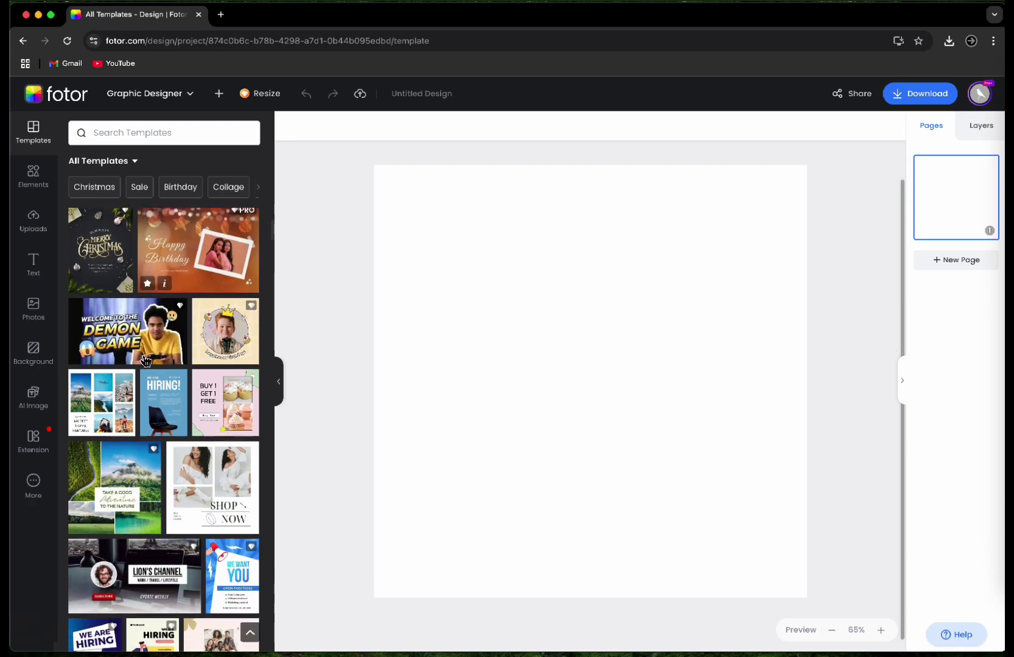
scroll(146, 361, down, 3)
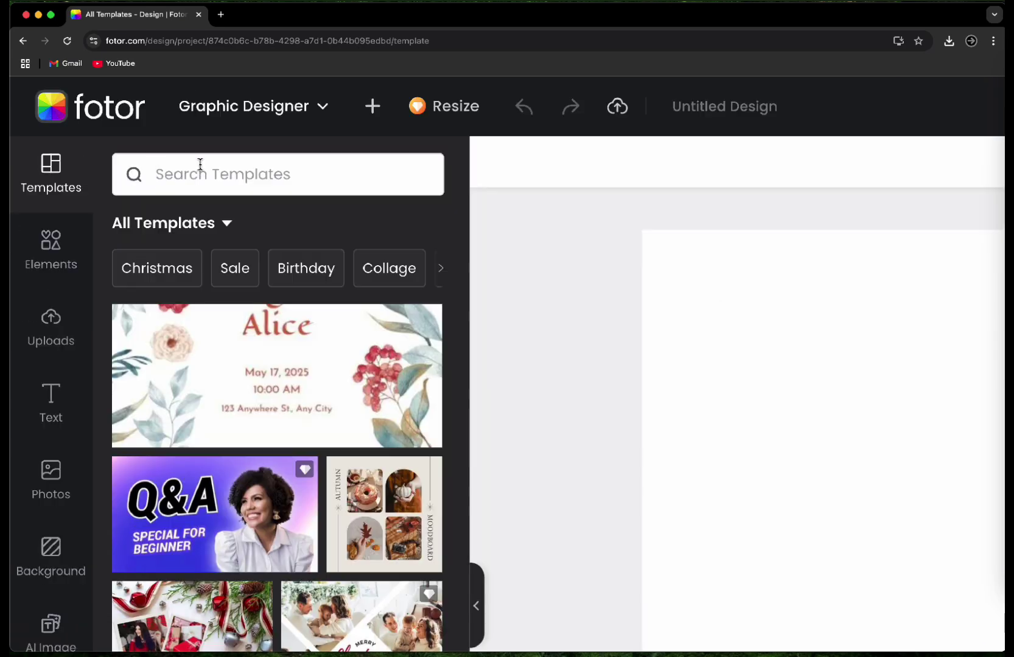
click(199, 164)
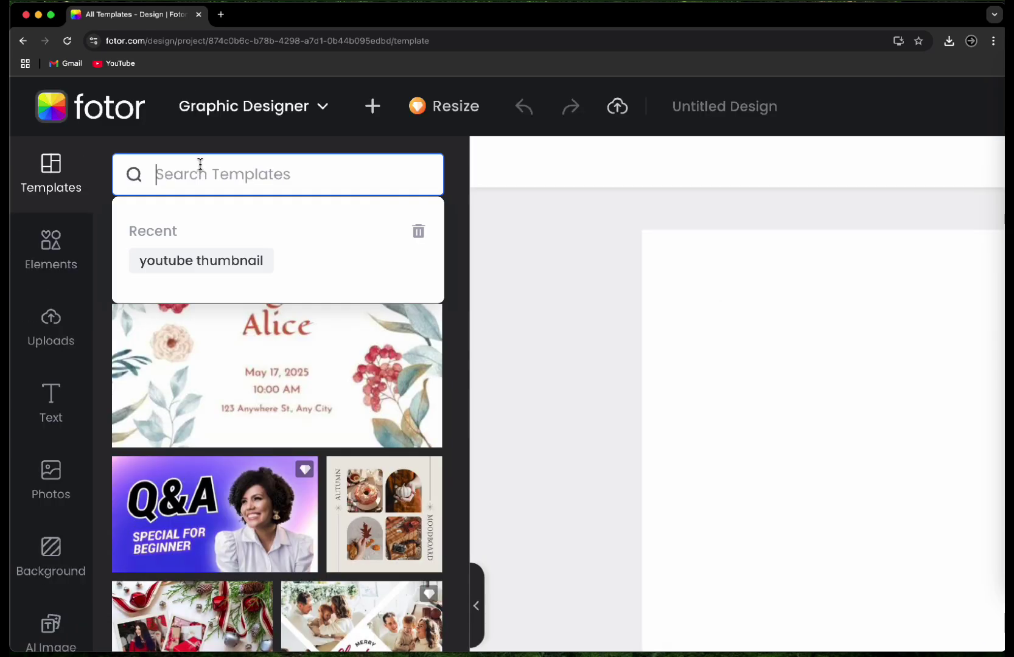
click(201, 260)
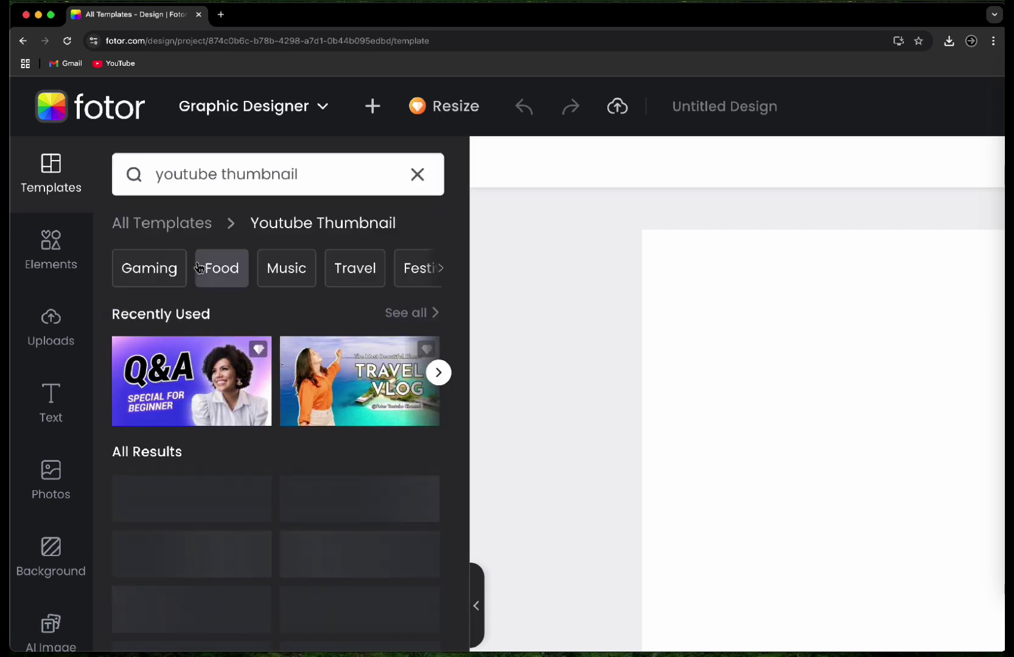
scroll(356, 527, down, 3)
scroll(357, 527, down, 5)
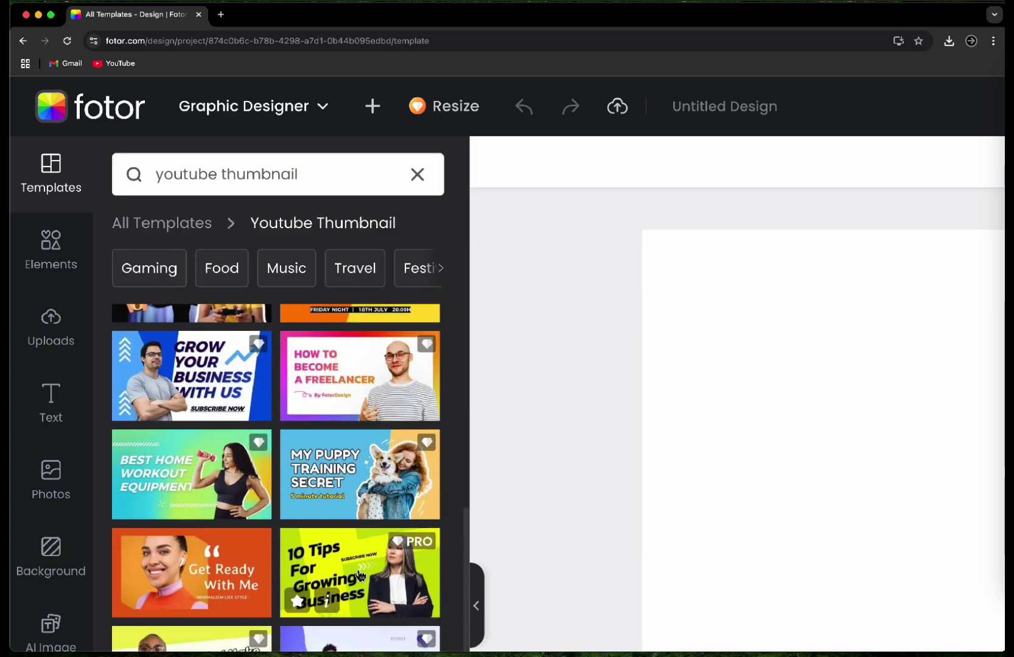
Open the 10 Tips for Growing Business template and retype the headline to '10 Tools to Grow your Business'
click(359, 576)
double_click(447, 289)
text(Tools)
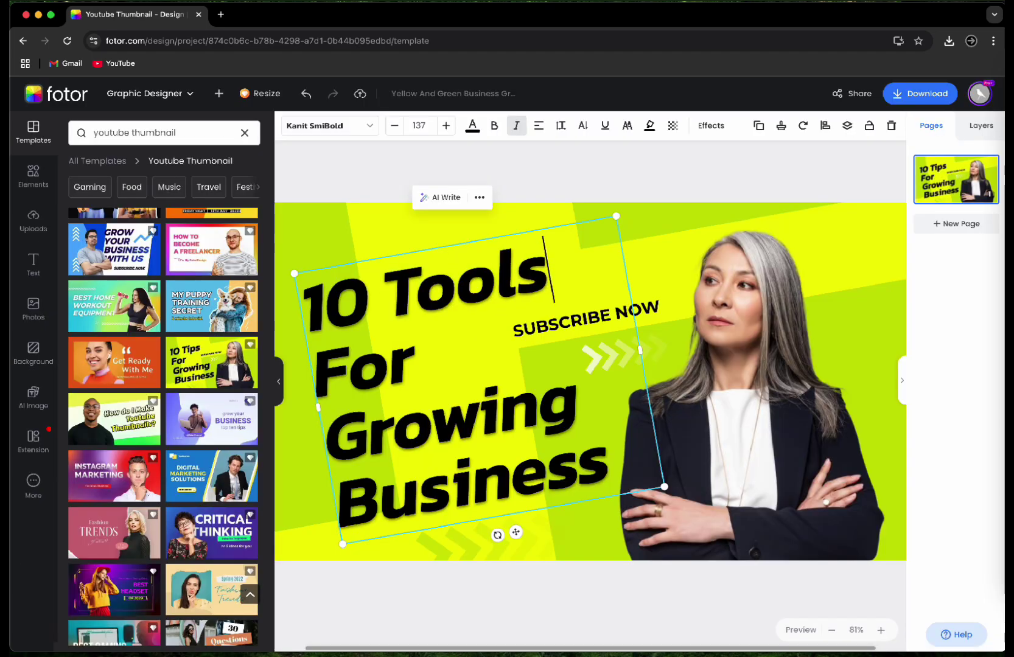
key(BackSpace)
key(BackSpace)
key(BackSpace)
text(to)
click(577, 409)
key(BackSpace)
key(BackSpace)
key(BackSpace)
text(your)
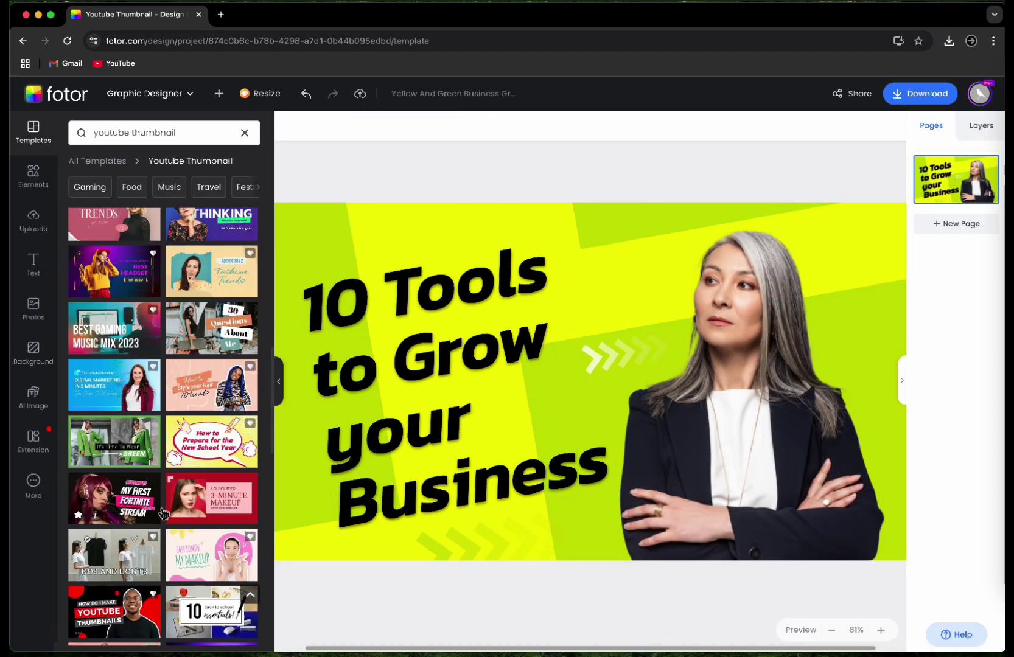
Open the How Do I Make YouTube Thumbnails template and select the word YOUTUBE
scroll(113, 464, down, 3)
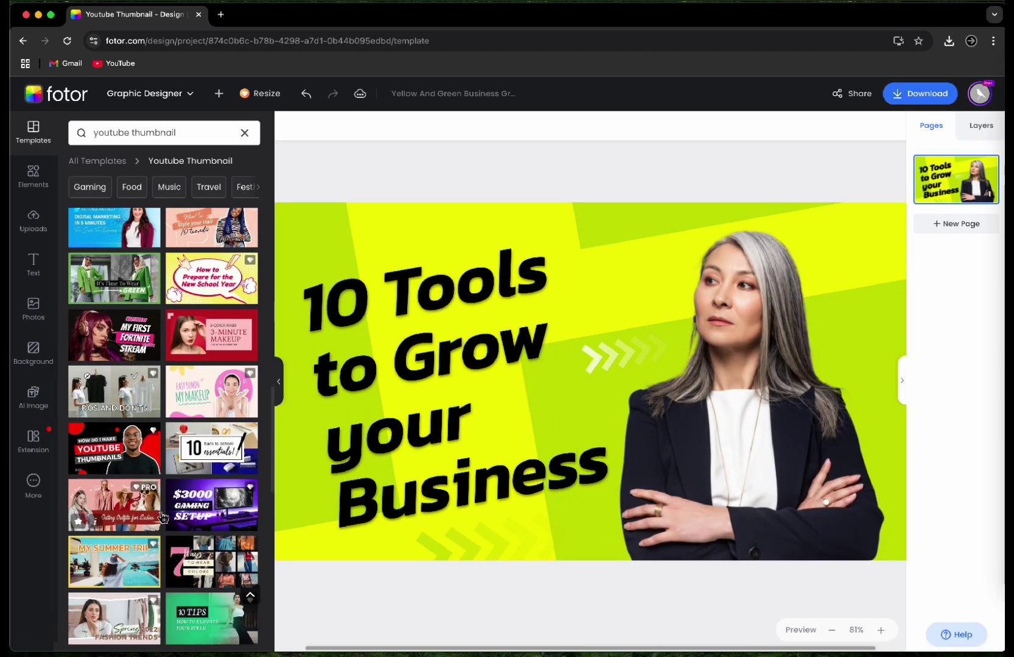
click(112, 461)
double_click(487, 381)
Replace YOUTUBE with FOTOR and search templates for 'logo'
text(FOTOR)
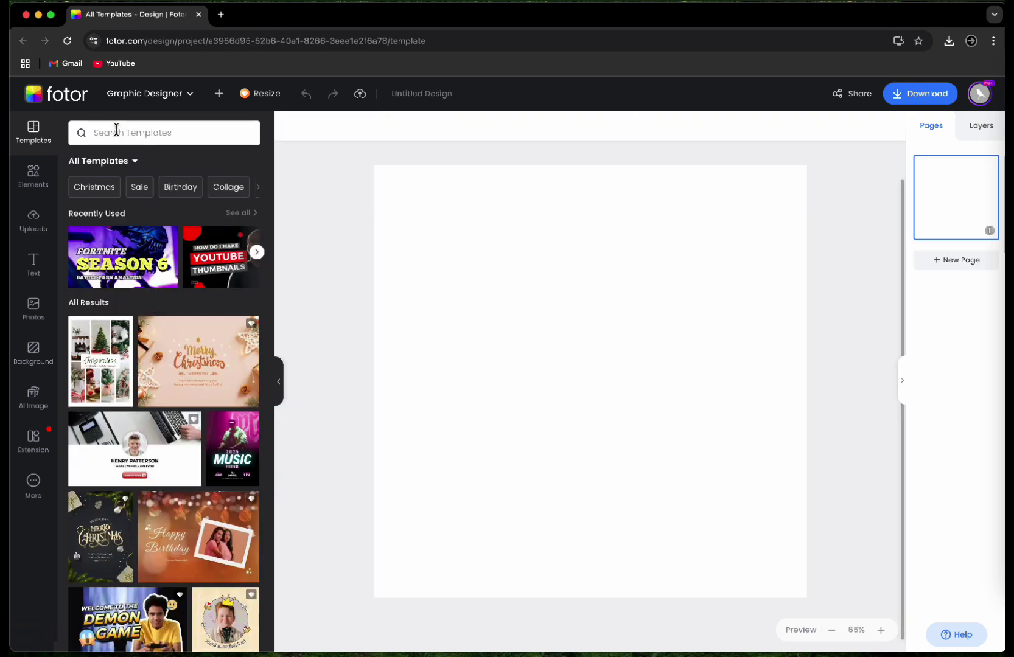
click(115, 132)
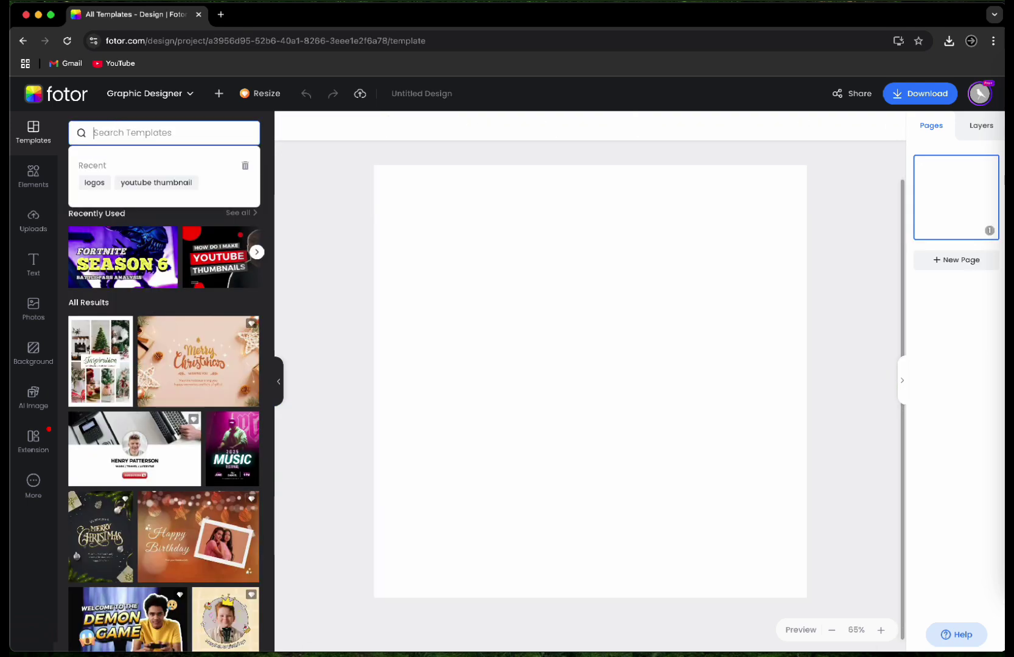
text(logo)
key(Return)
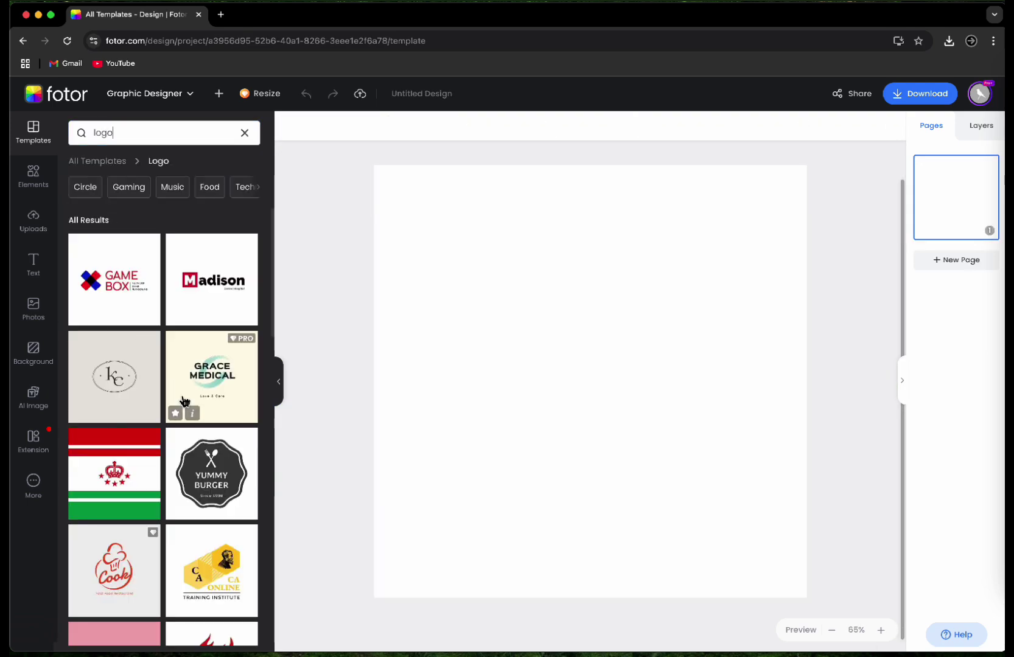
Load the Light Saber logo template and change LIGHT to DARK
scroll(181, 390, down, 5)
click(290, 278)
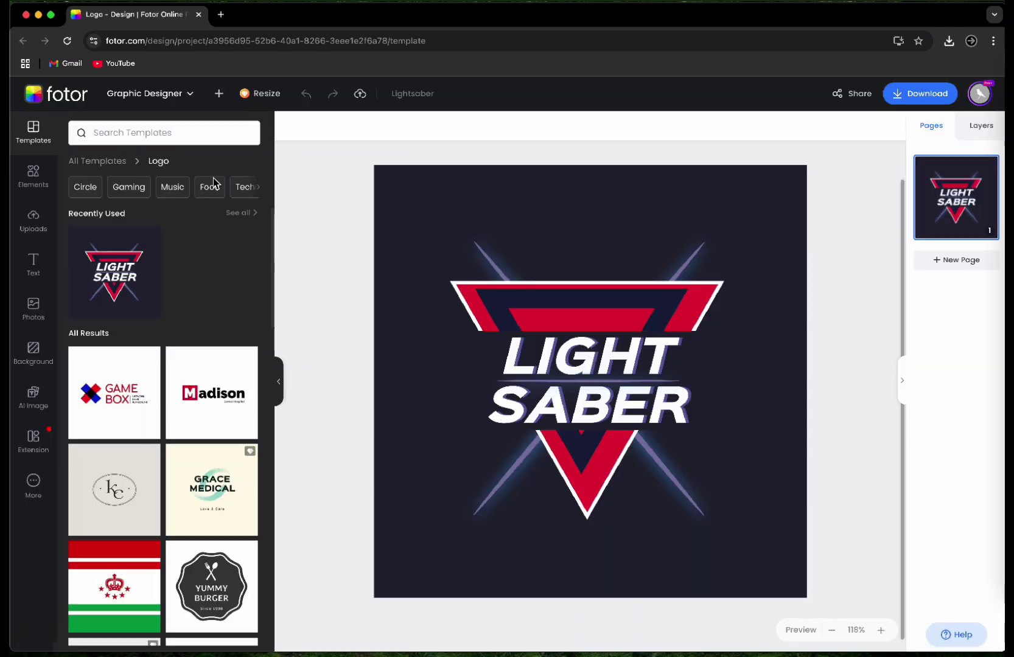
double_click(573, 396)
double_click(596, 358)
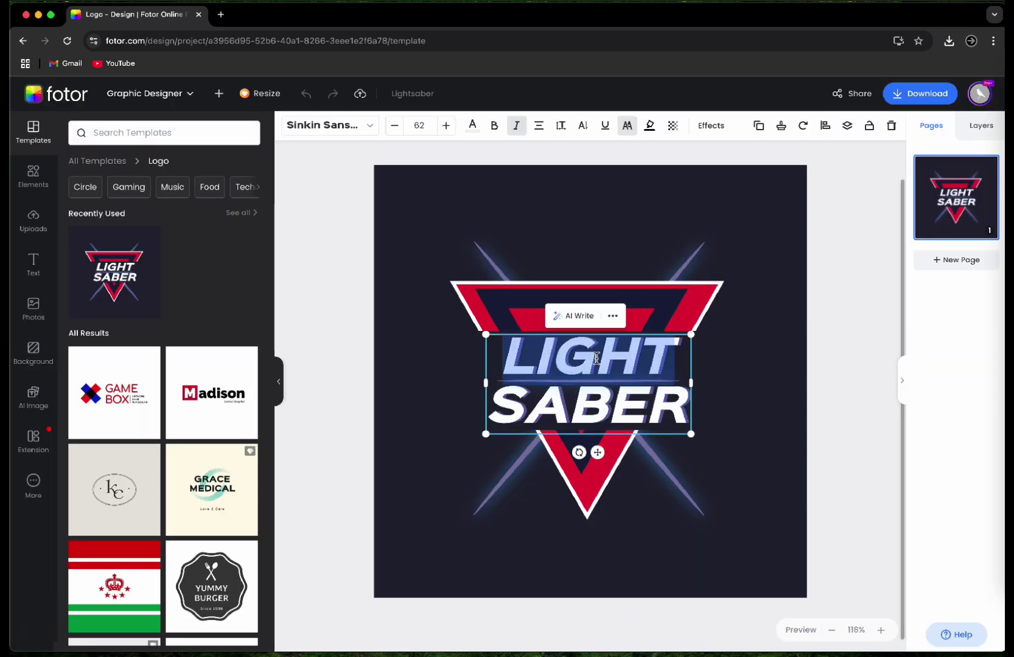
text(DARK)
click(863, 443)
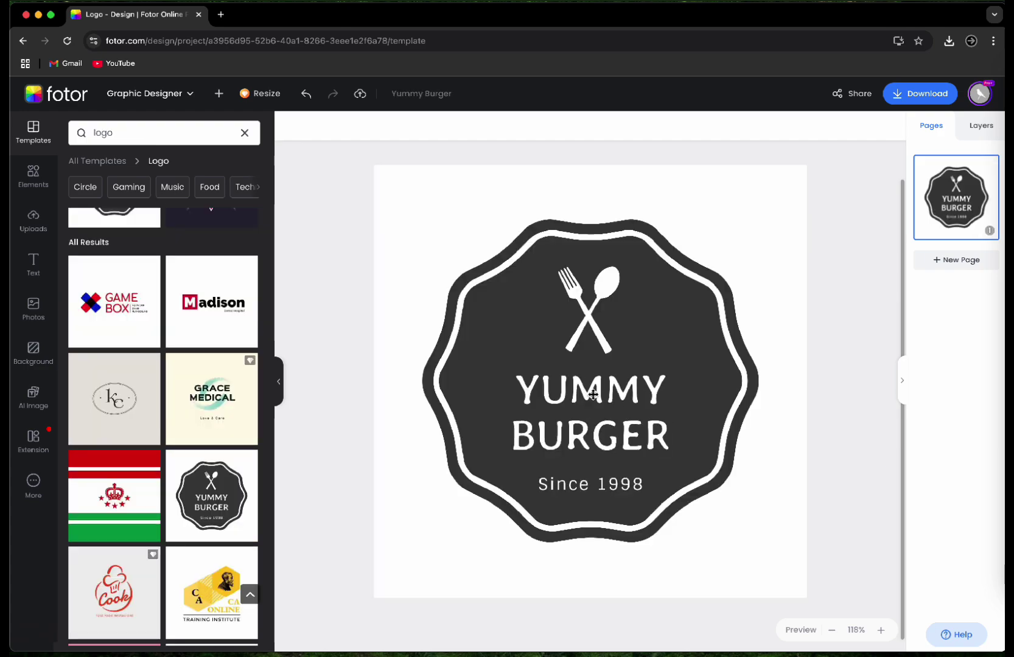
Change the burger logo title from YUMMY to JUICY and the year 1998 to 2020
double_click(592, 394)
text(K)
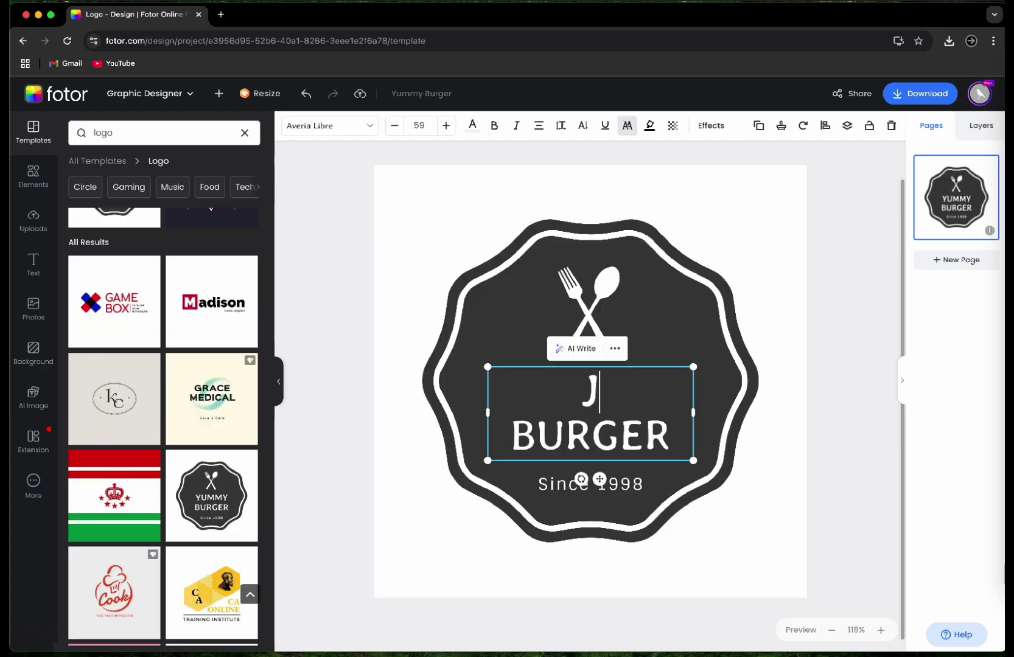
text(UICY)
click(782, 514)
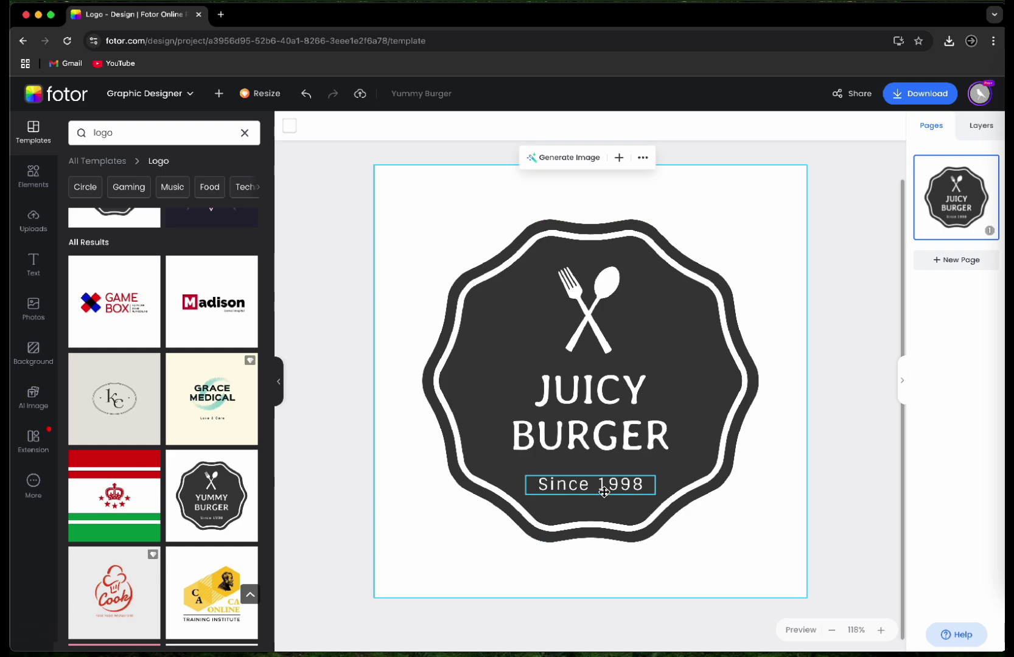
double_click(604, 491)
text(2020)
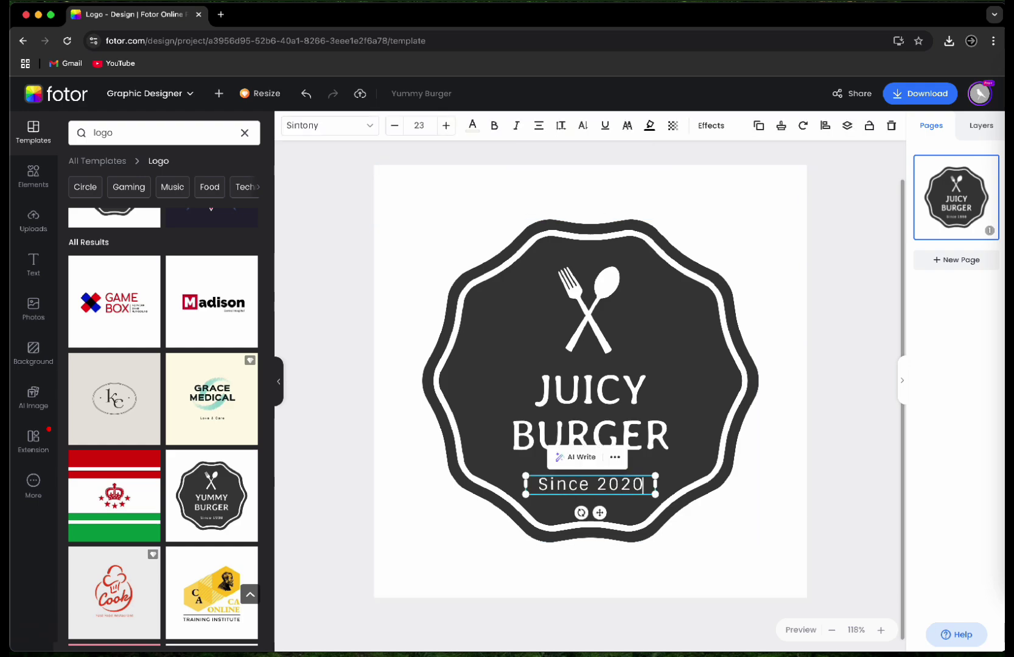
click(601, 183)
Generate an AI burger background image from the prompt 'Juicy burger'
click(575, 158)
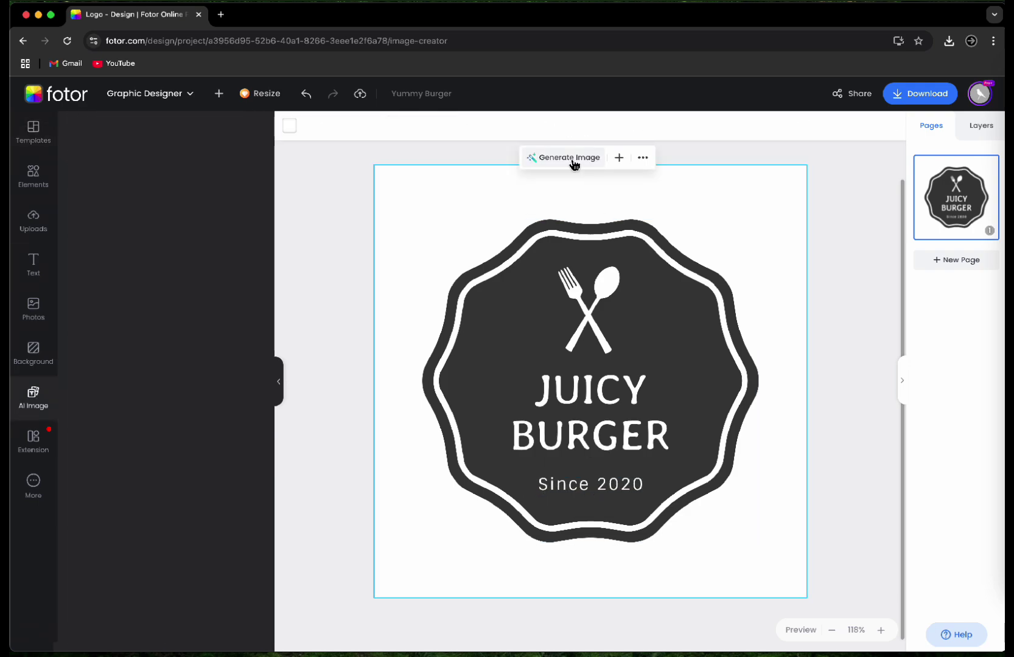
click(159, 183)
text(Bur)
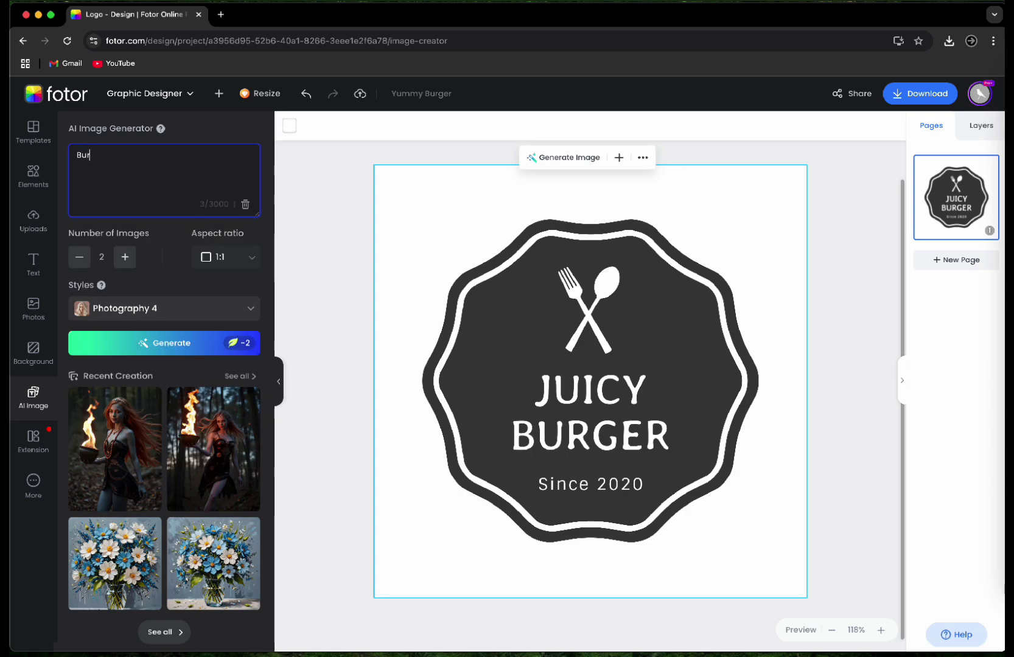
key(BackSpace)
text(Juicy burger)
click(142, 333)
Delete the dark badge shape from the logo design
click(584, 400)
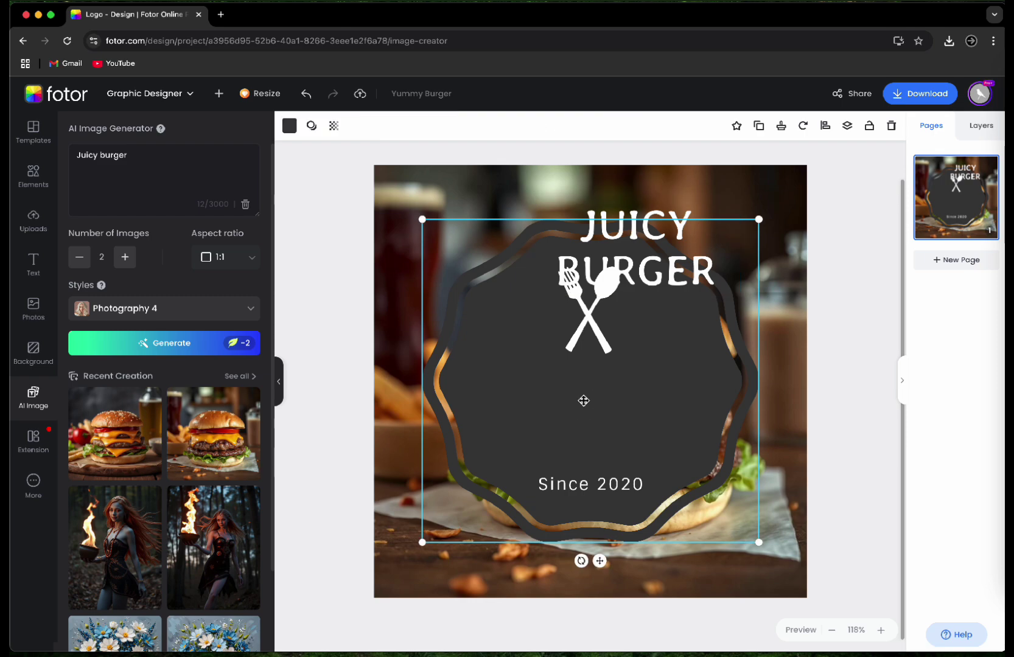
key(Delete)
click(37, 188)
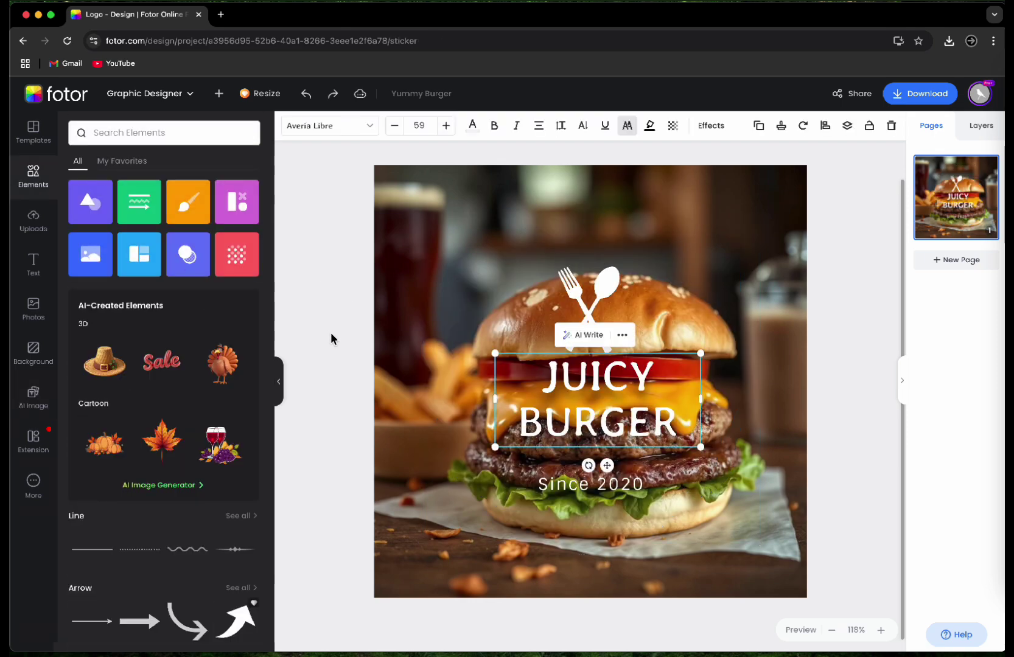
click(331, 338)
Add the 3D hat sticker, shrink it, and place it just above the bun
click(113, 369)
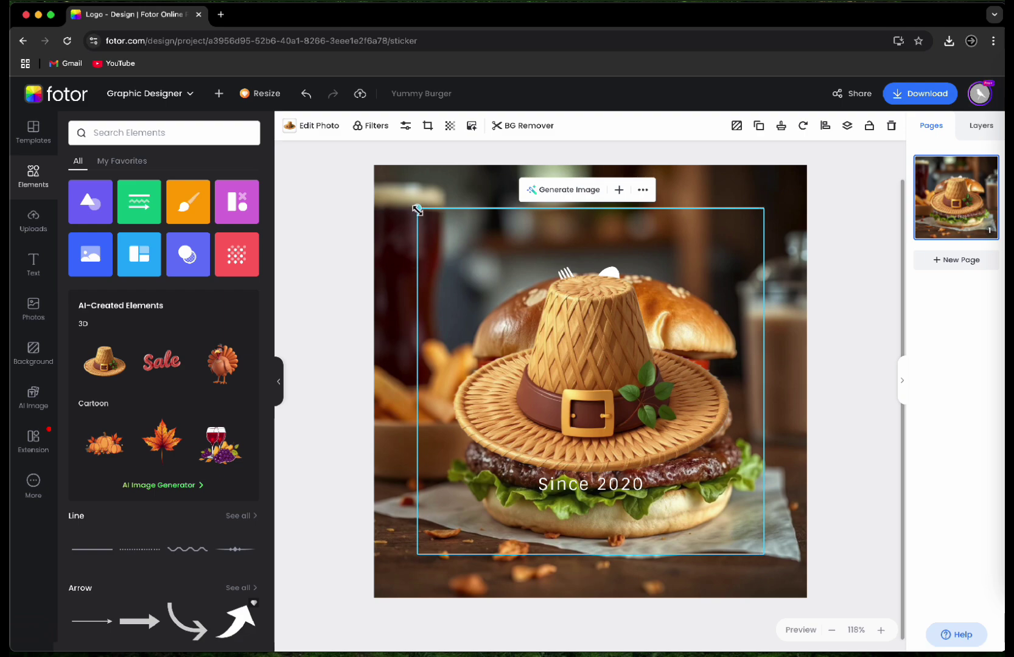
drag(417, 208, 670, 408)
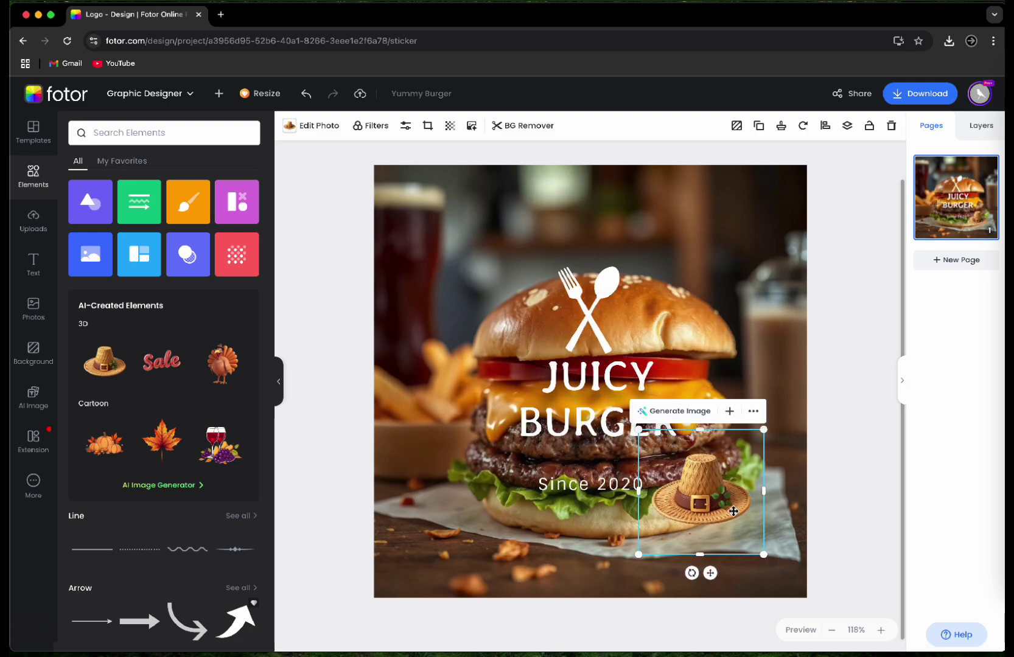
drag(730, 505, 621, 226)
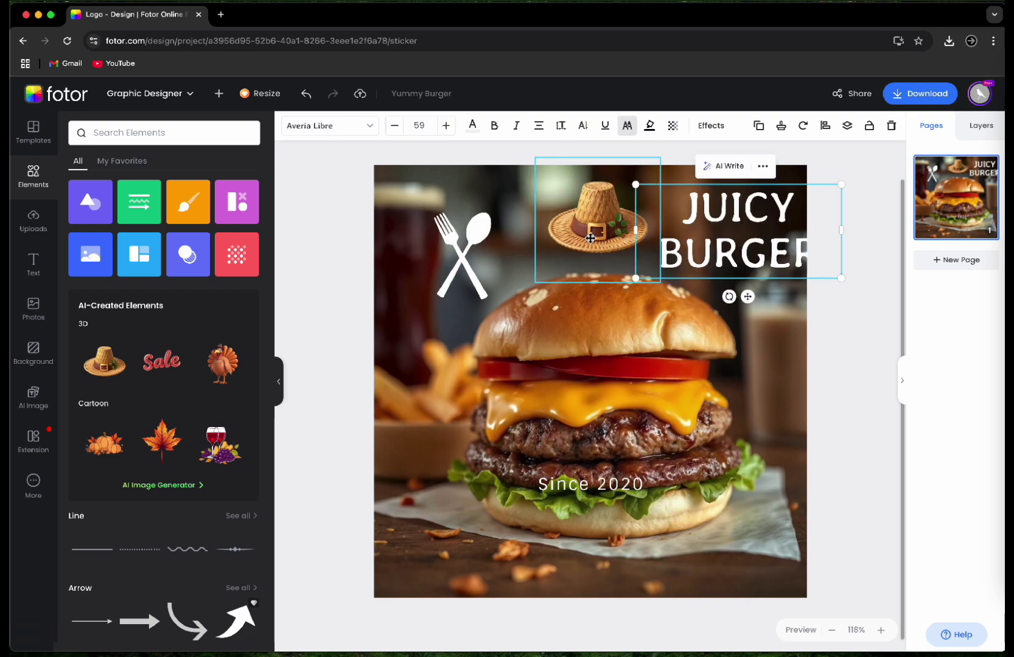
drag(590, 238, 569, 244)
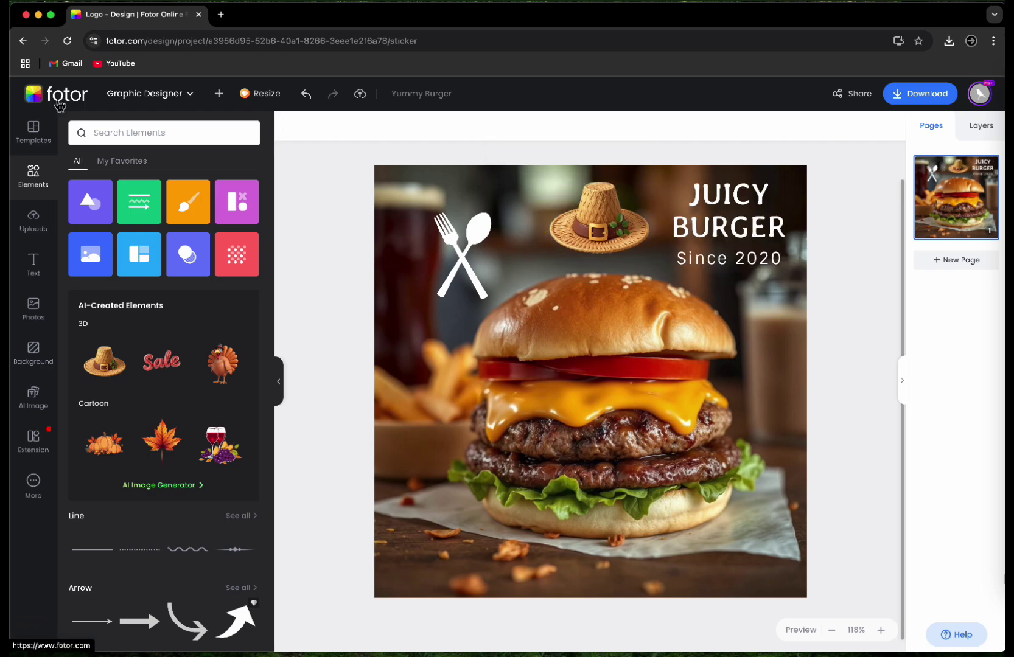
Open the Fotor home page in a new tab and view the Rewards Center
click(56, 93)
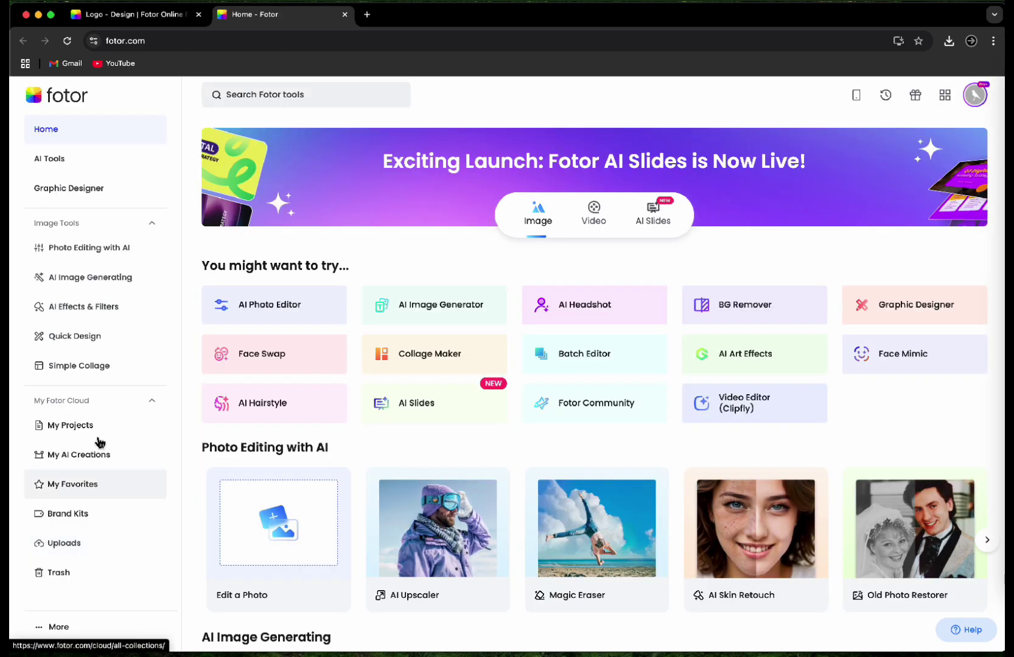
click(915, 95)
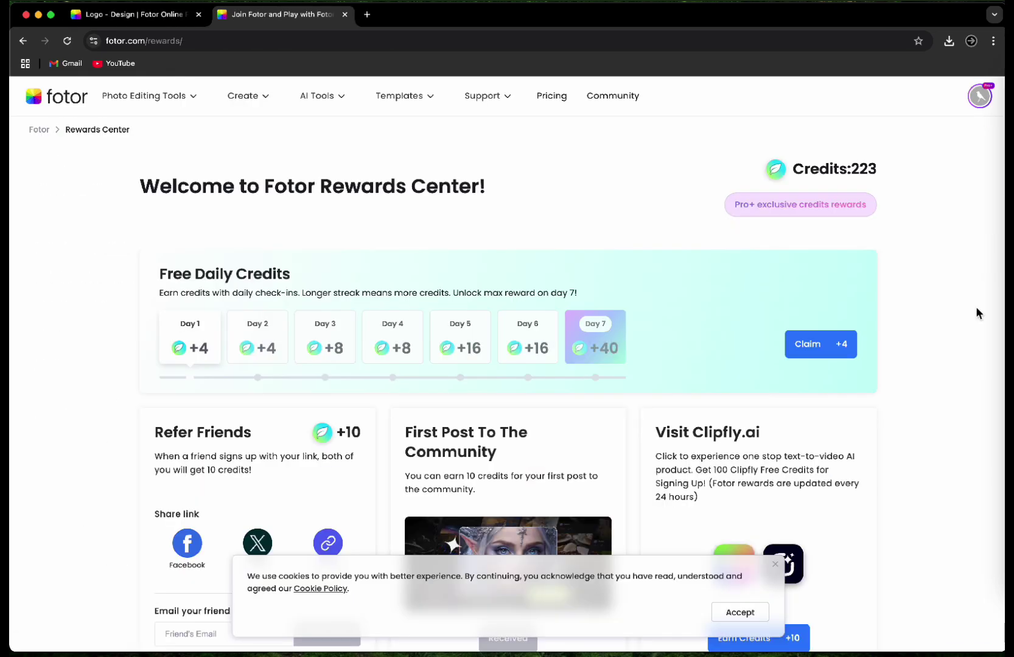
scroll(121, 281, down, 6)
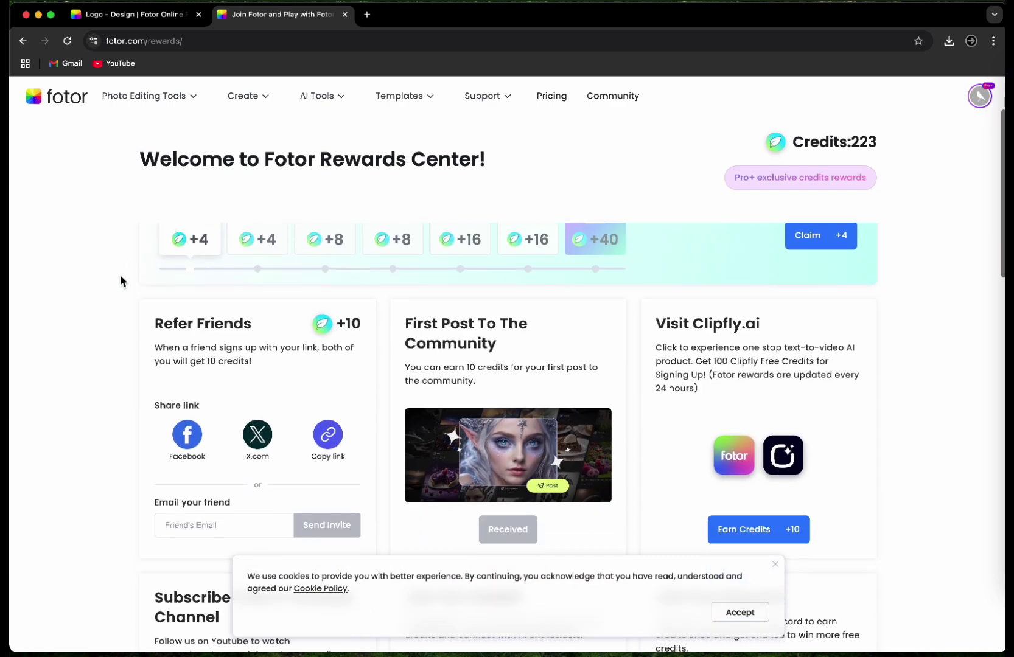
scroll(121, 281, down, 5)
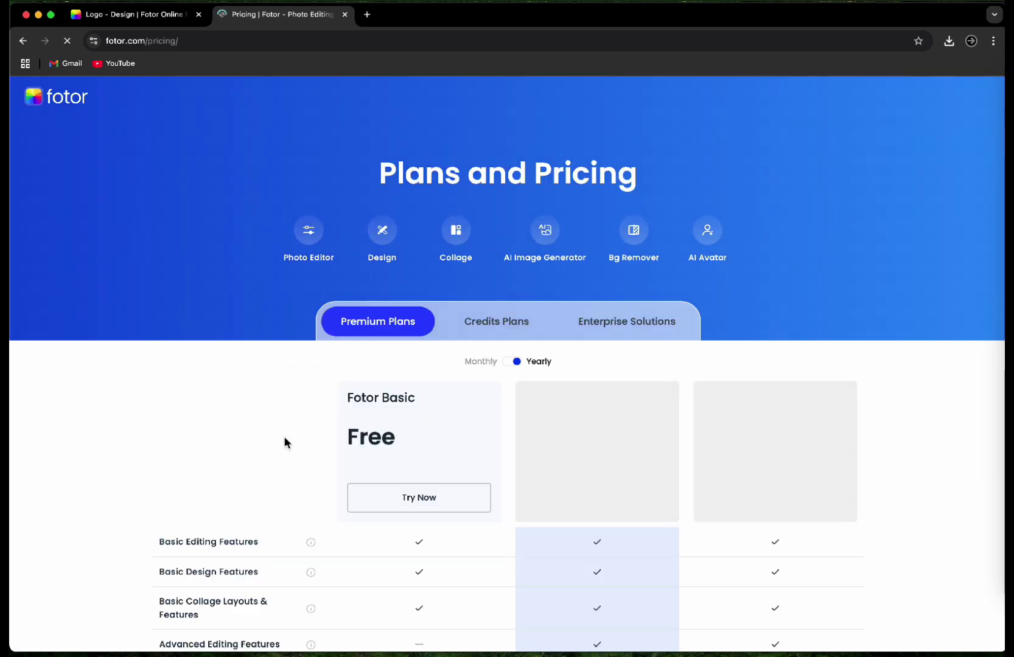
scroll(547, 389, down, 3)
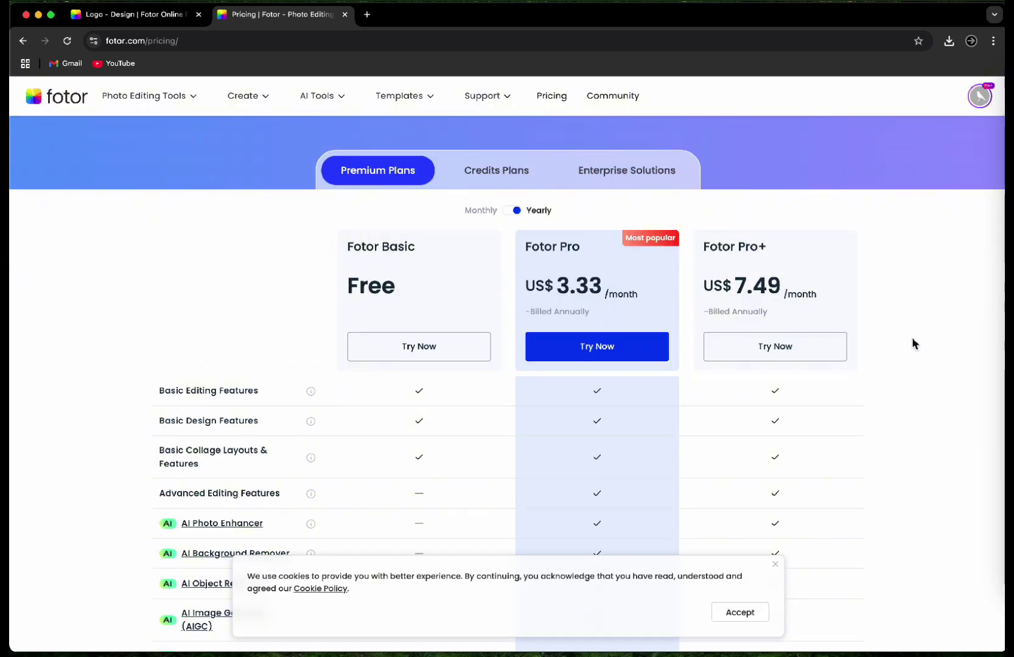
Compare monthly and yearly pricing, then view credit packages and enterprise solutions
click(489, 217)
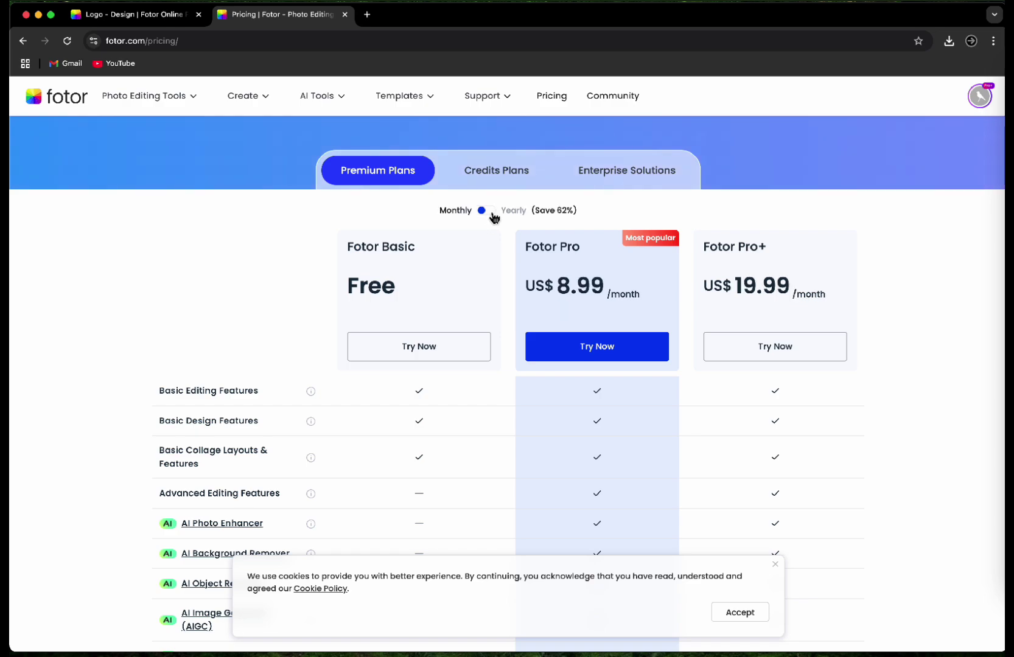
click(511, 211)
click(515, 172)
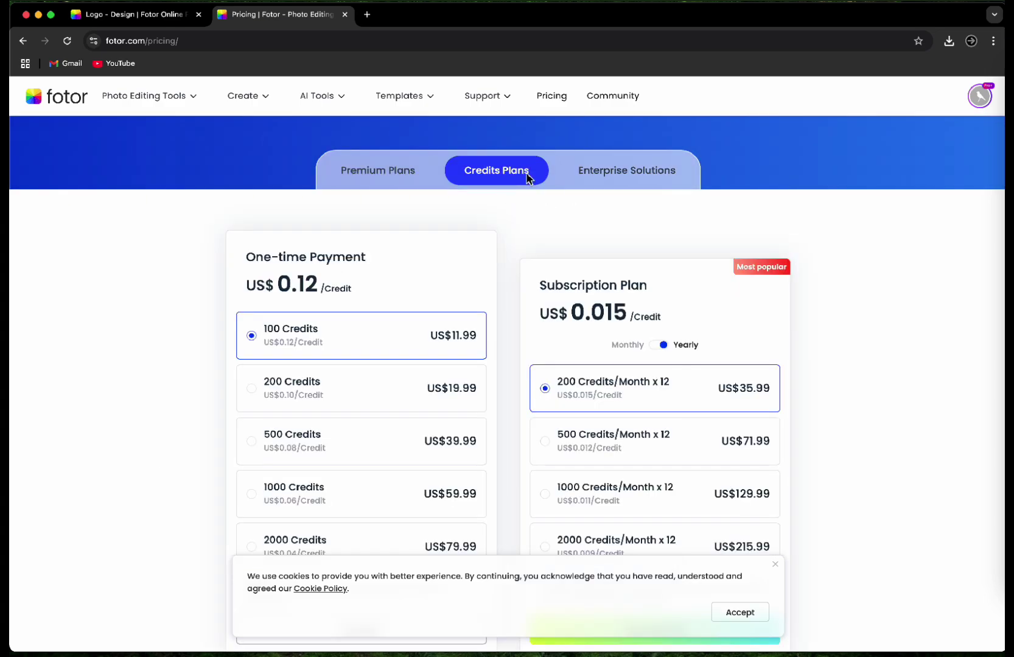
click(602, 176)
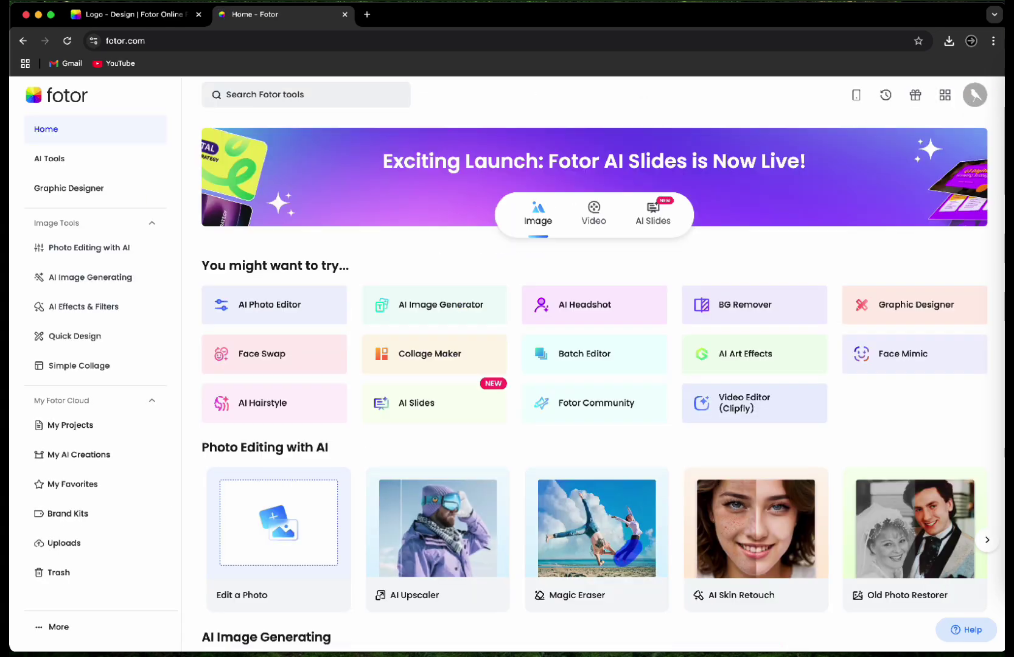